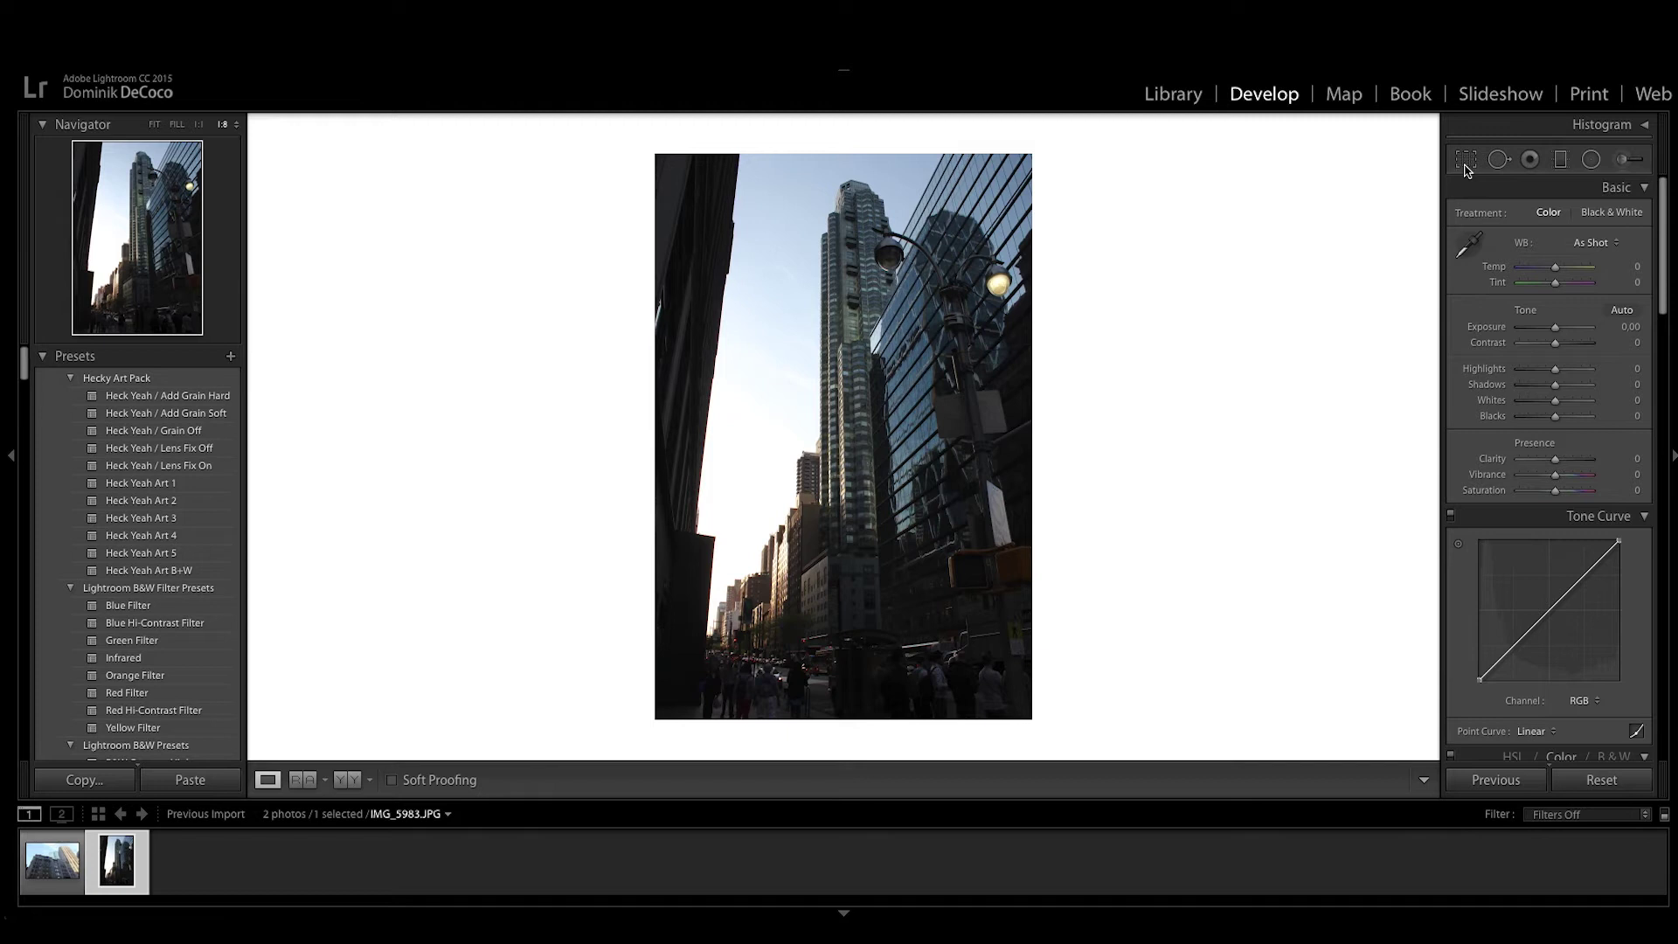
- Crop the photo to the 4 x 5 / 8 x 10 aspect ratio, keeping the upper part and cutting off the street crowd
{"action": "left_click", "coordinate": [1466, 164]}
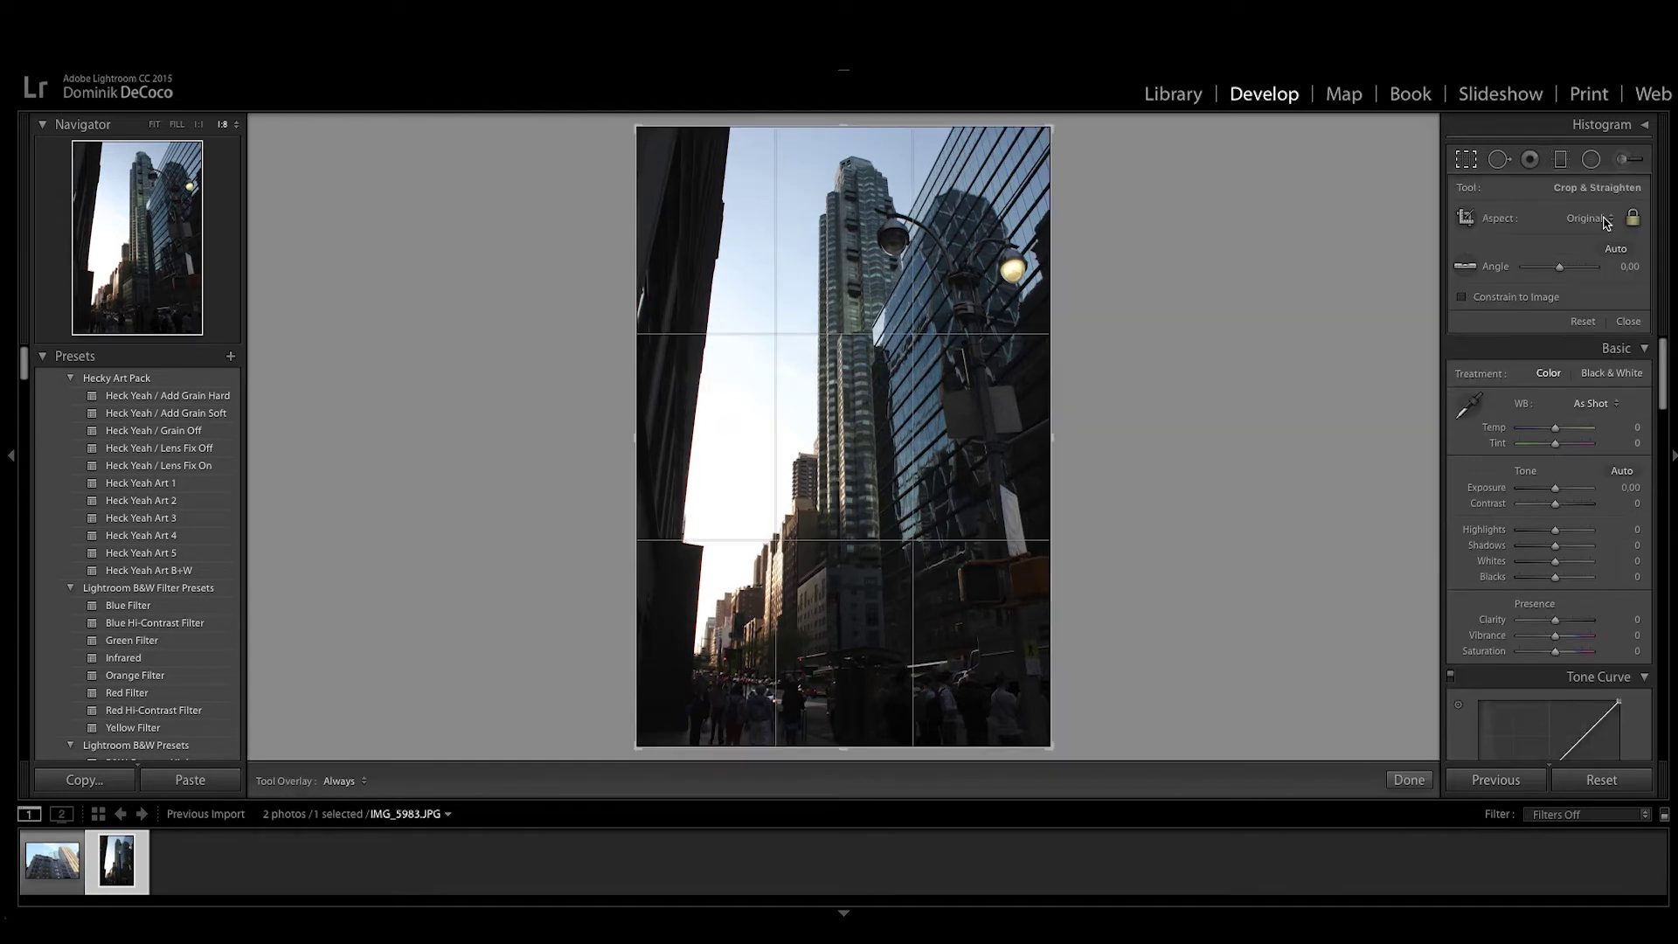
{"action": "left_click", "coordinate": [1606, 219]}
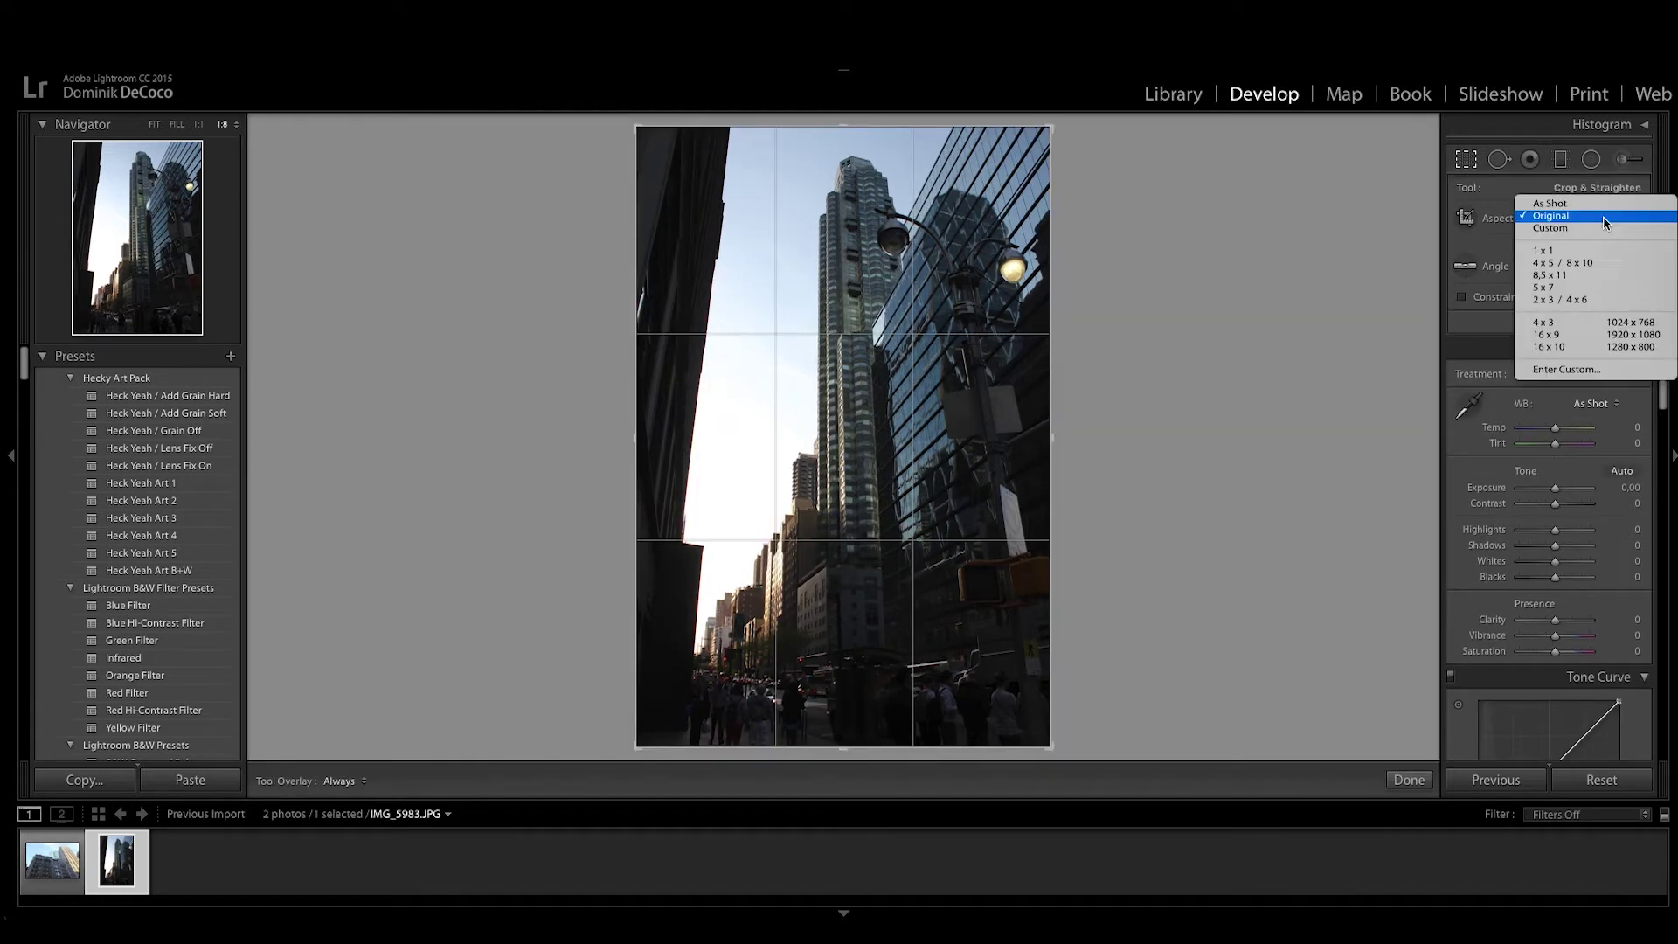
{"action": "left_click", "coordinate": [1552, 264]}
{"action": "left_click_drag", "start_coordinate": [962, 446], "coordinate": [971, 522]}
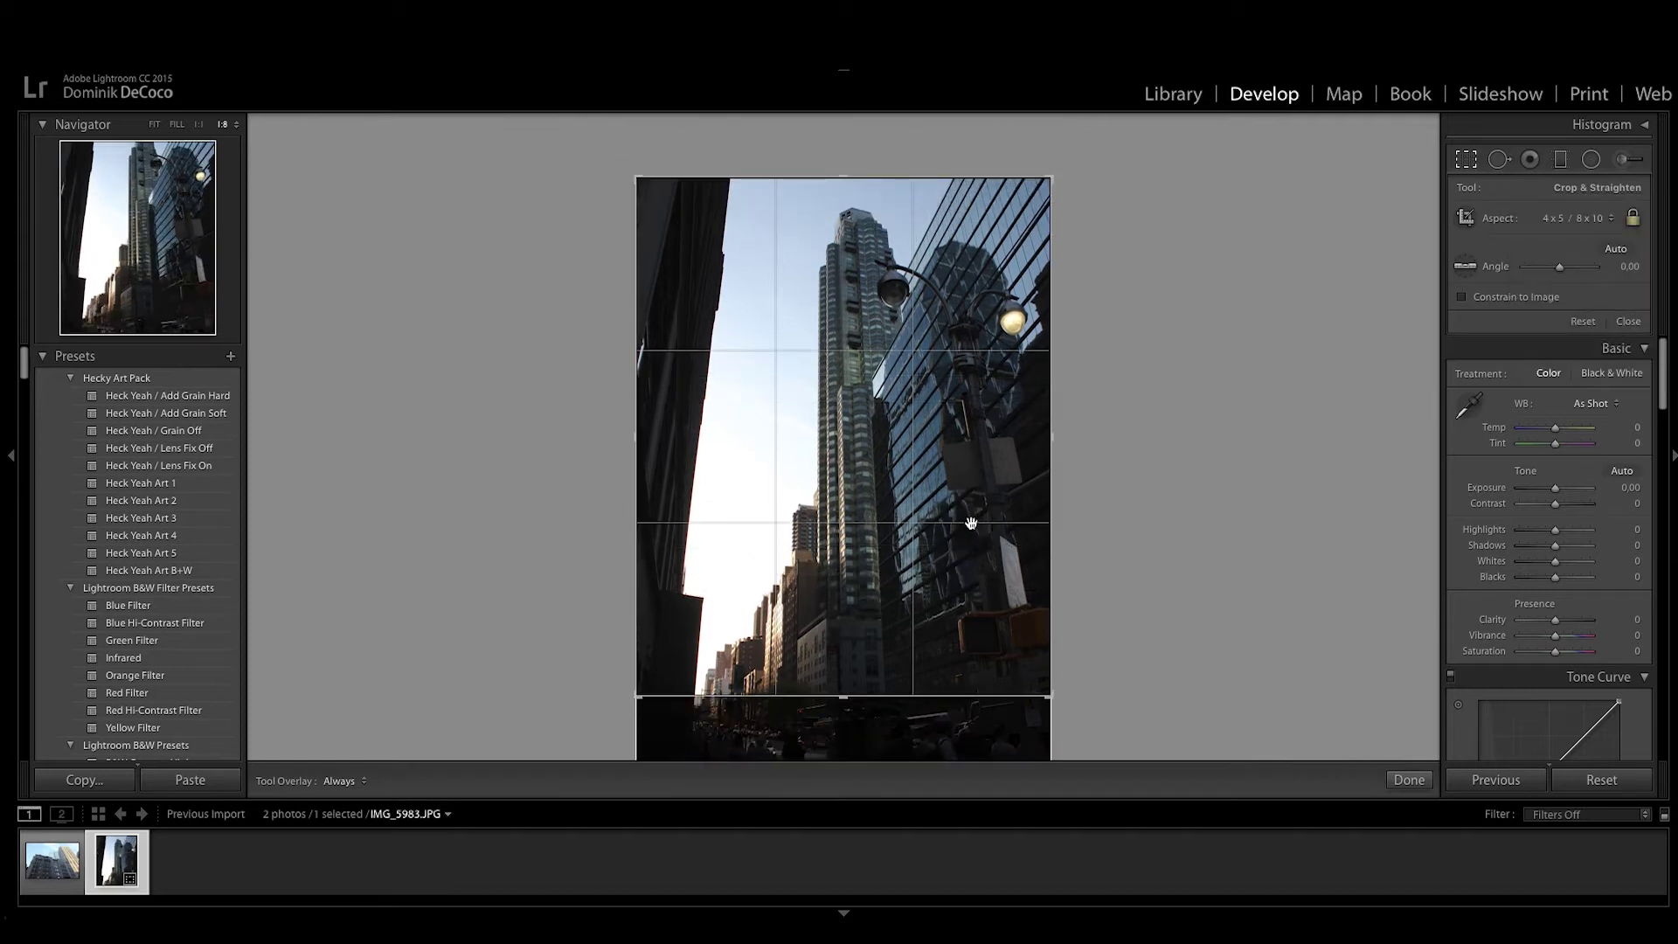
{"action": "key", "text": "Return"}
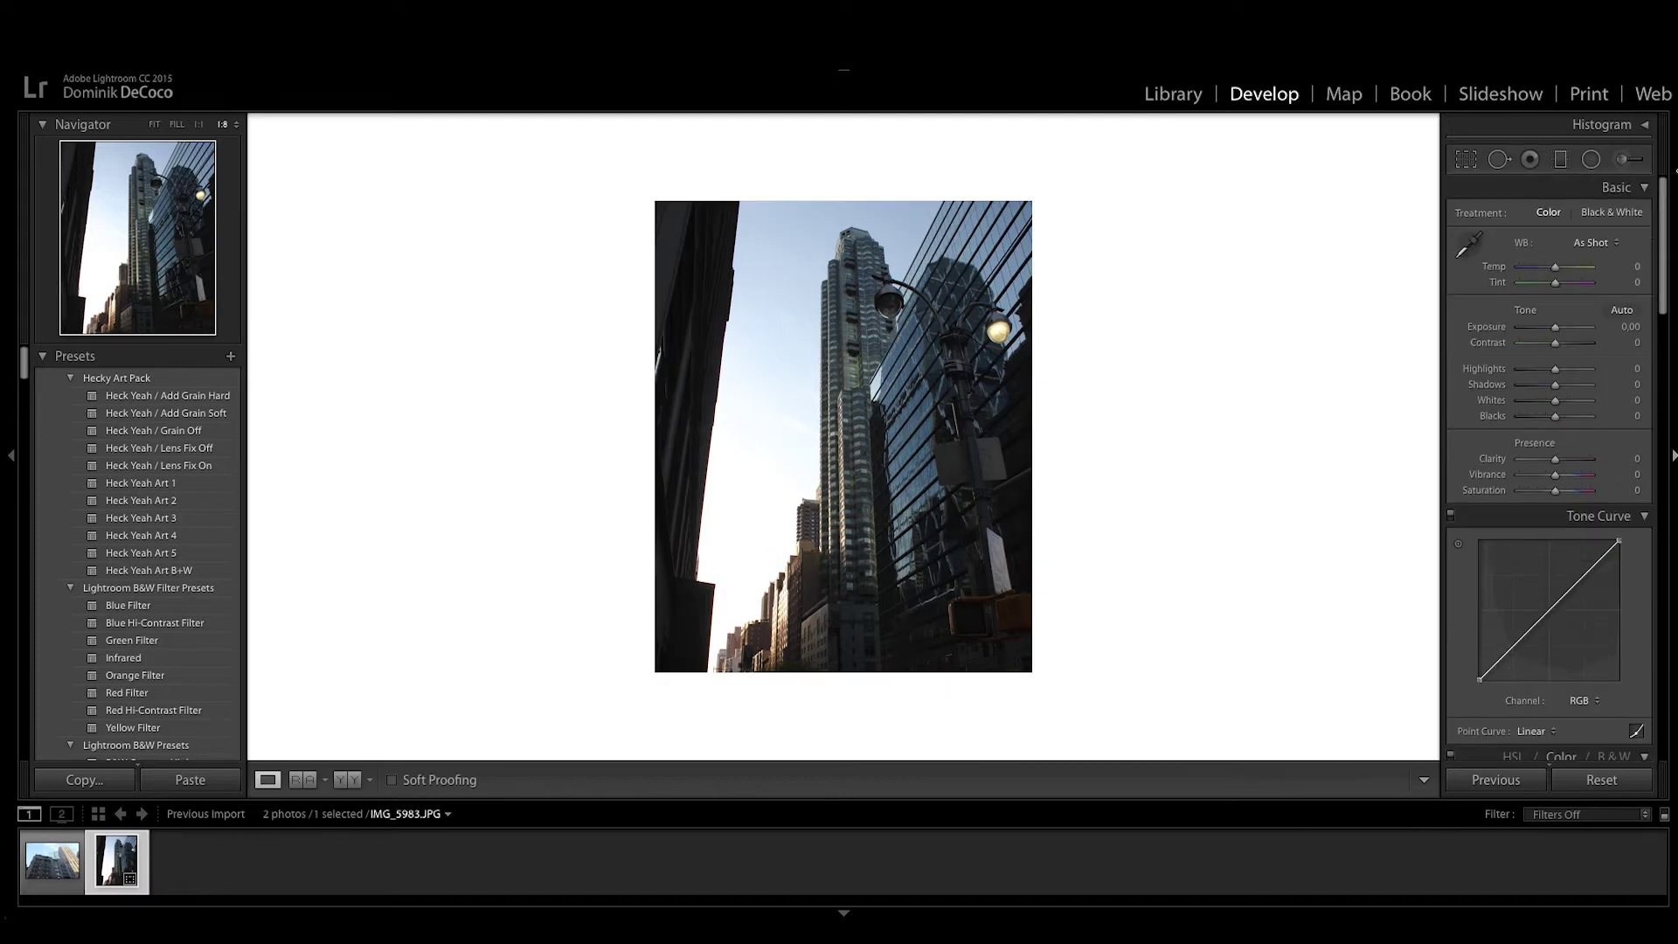
- Set the basic tone to Exposure +0.20, Contrast +31, Highlights -34, Shadows +100, Whites -100 and Blacks -20
{"action": "left_click_drag", "start_coordinate": [1559, 329], "coordinate": [1602, 390]}
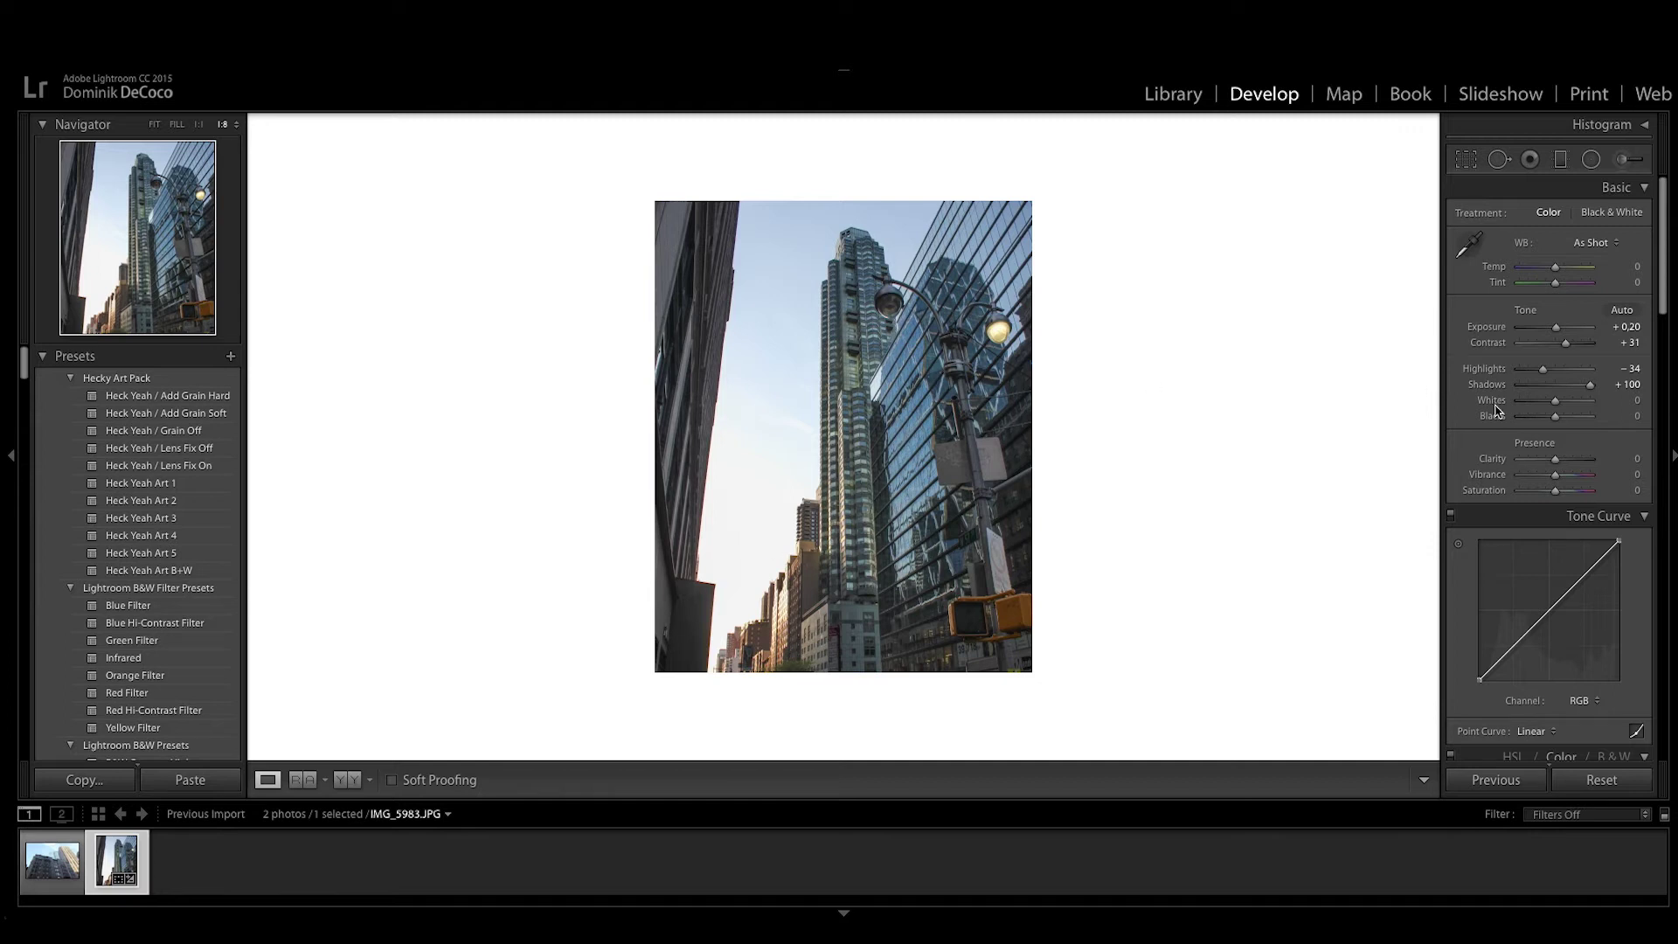
{"action": "mouse_move", "coordinate": [1559, 405]}
{"action": "left_mouse_down"}
{"action": "mouse_move", "coordinate": [1518, 404]}
{"action": "mouse_move", "coordinate": [1588, 420]}
{"action": "mouse_move", "coordinate": [1549, 425]}
{"action": "left_mouse_up"}
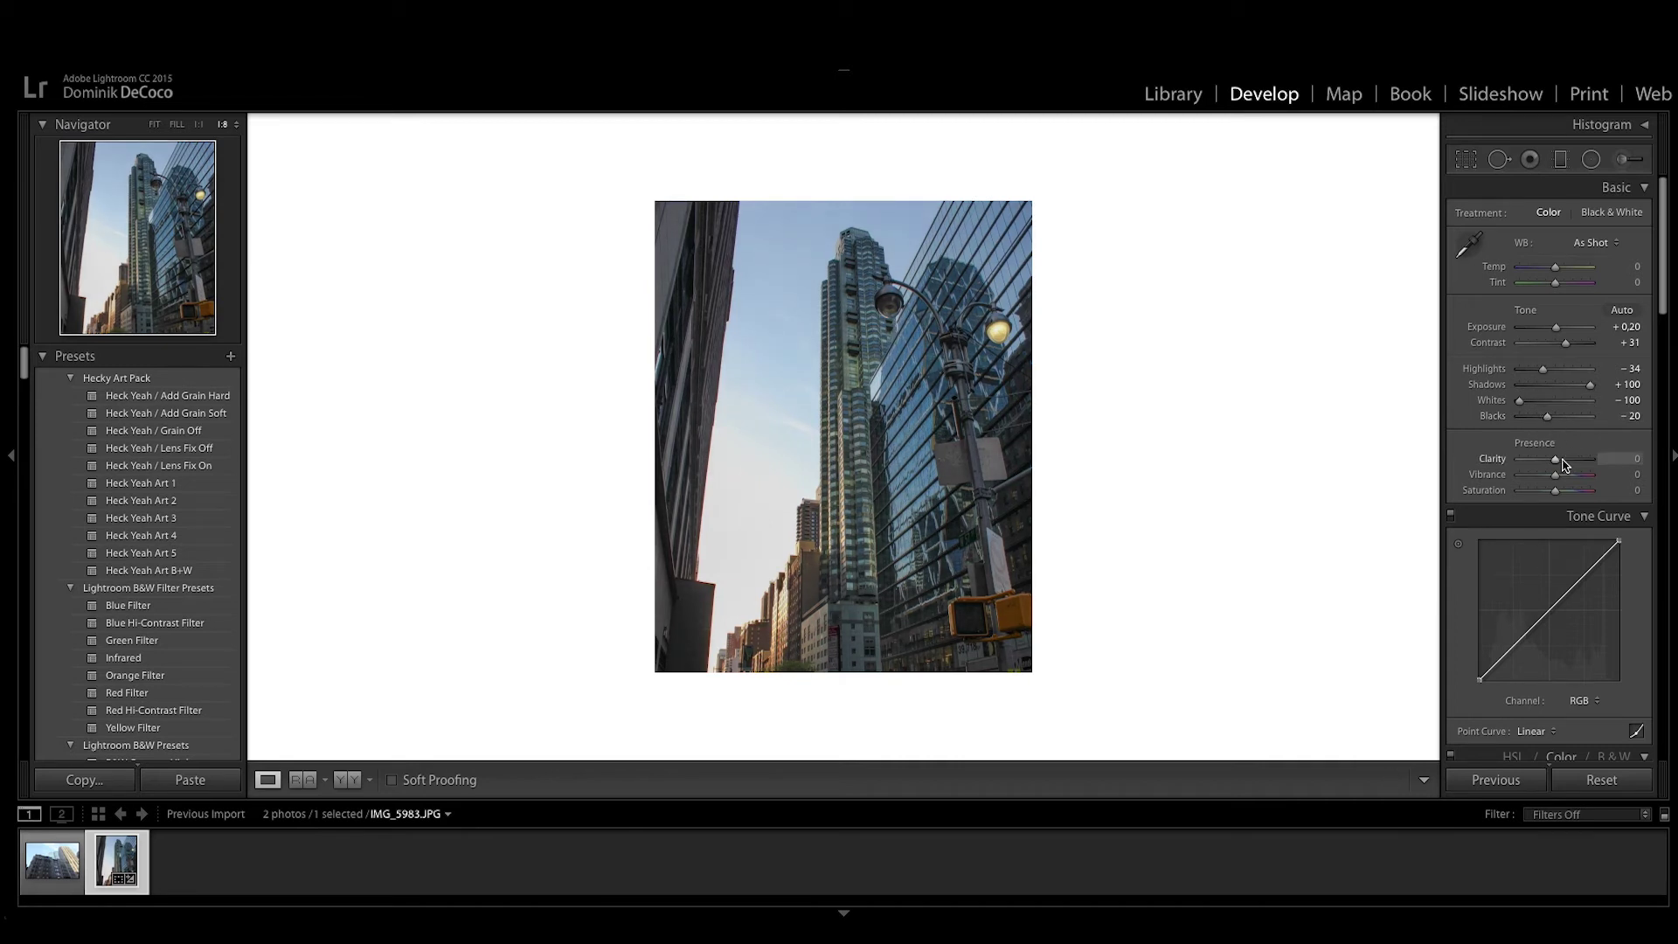
- Set the presence values to Clarity +26, Vibrance +24 and Saturation -7
{"action": "left_click", "coordinate": [1663, 308]}
{"action": "left_click_drag", "start_coordinate": [1663, 308], "coordinate": [1662, 355]}
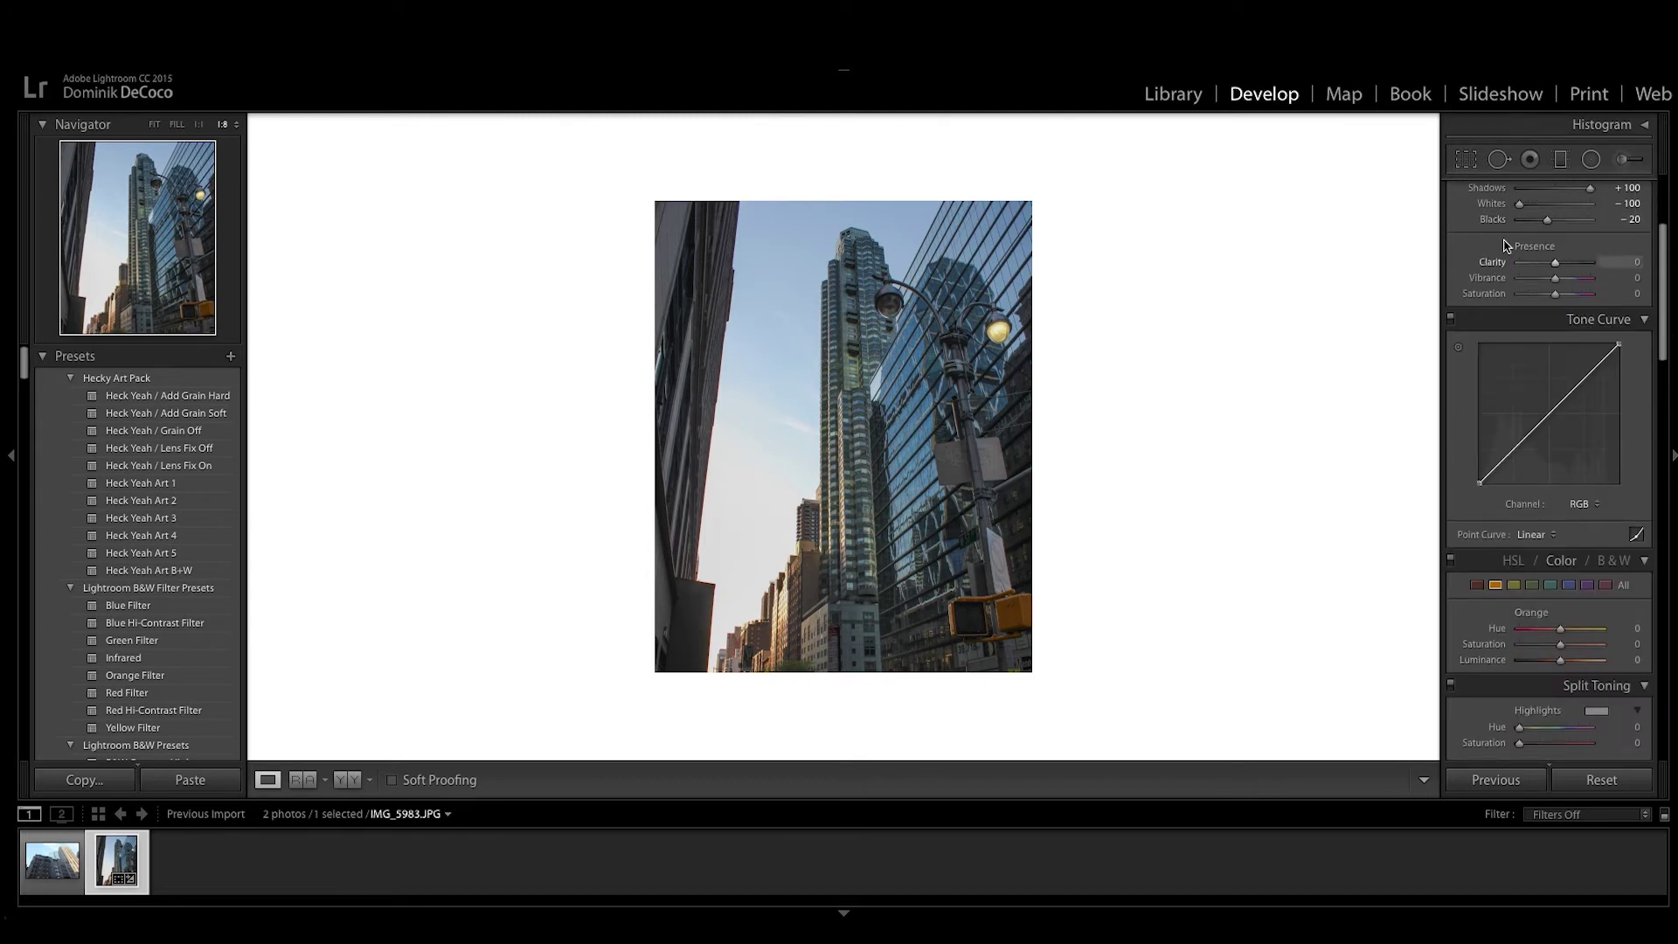
{"action": "mouse_move", "coordinate": [1556, 263]}
{"action": "left_mouse_down"}
{"action": "mouse_move", "coordinate": [1604, 267]}
{"action": "mouse_move", "coordinate": [1567, 270]}
{"action": "left_mouse_up"}
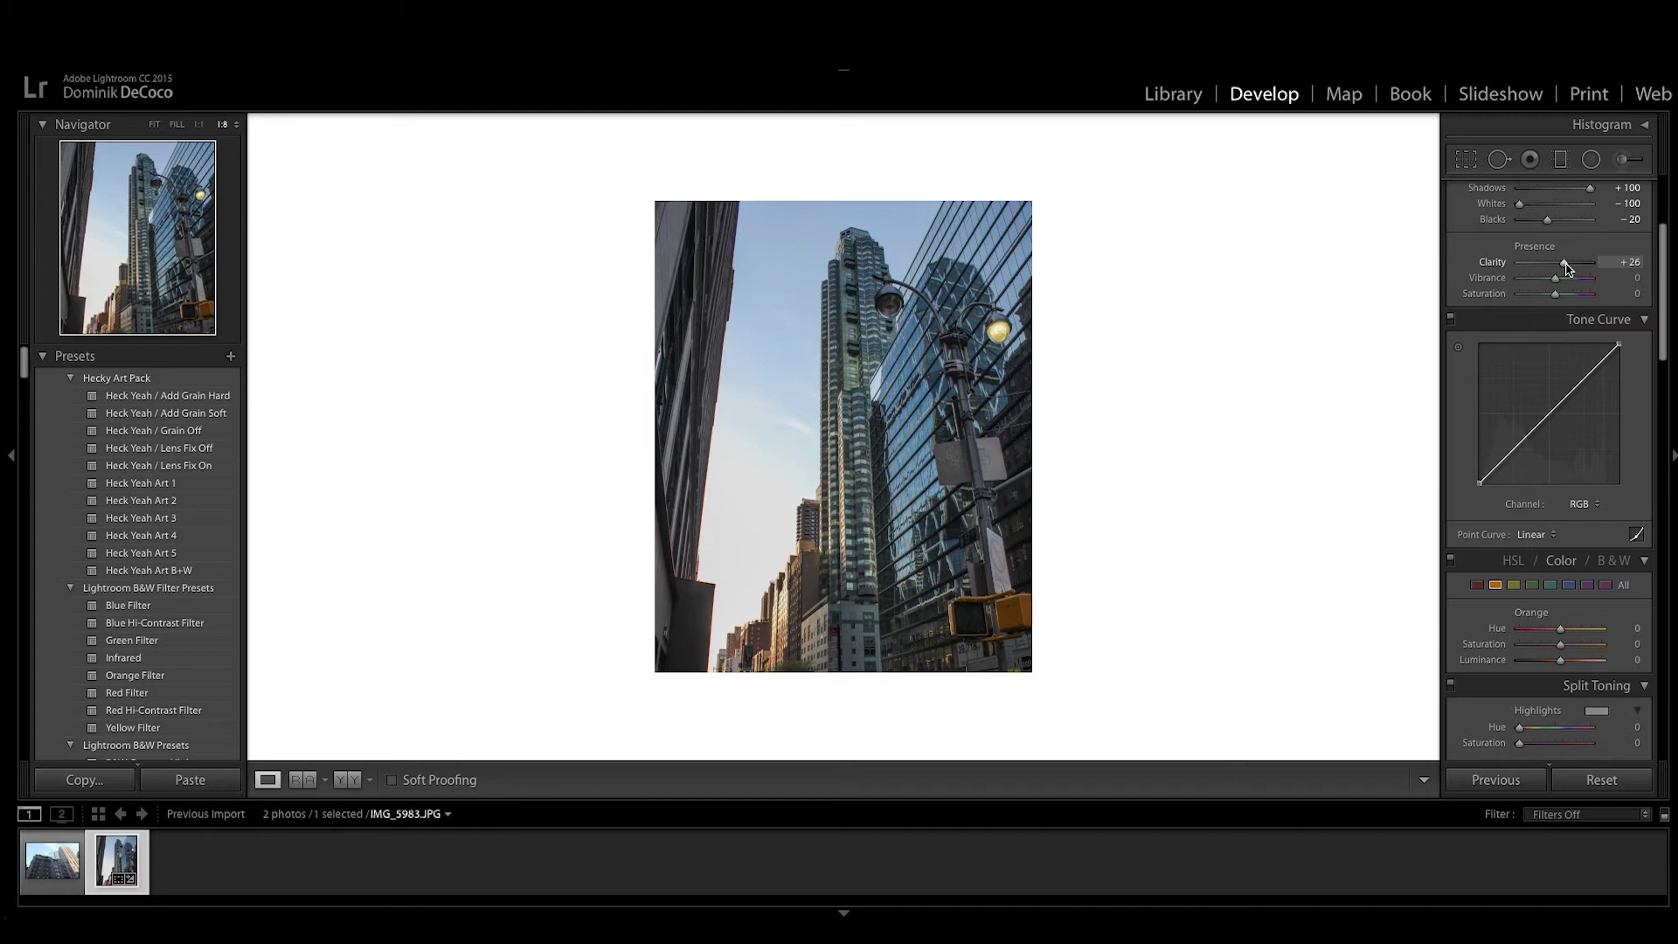
{"action": "left_click_drag", "start_coordinate": [1556, 281], "coordinate": [1555, 299]}
- Add three evenly spaced points along the RGB tone curve and raise its black point to about 9.8%
{"action": "left_click", "coordinate": [1514, 449]}
{"action": "left_click", "coordinate": [1547, 415]}
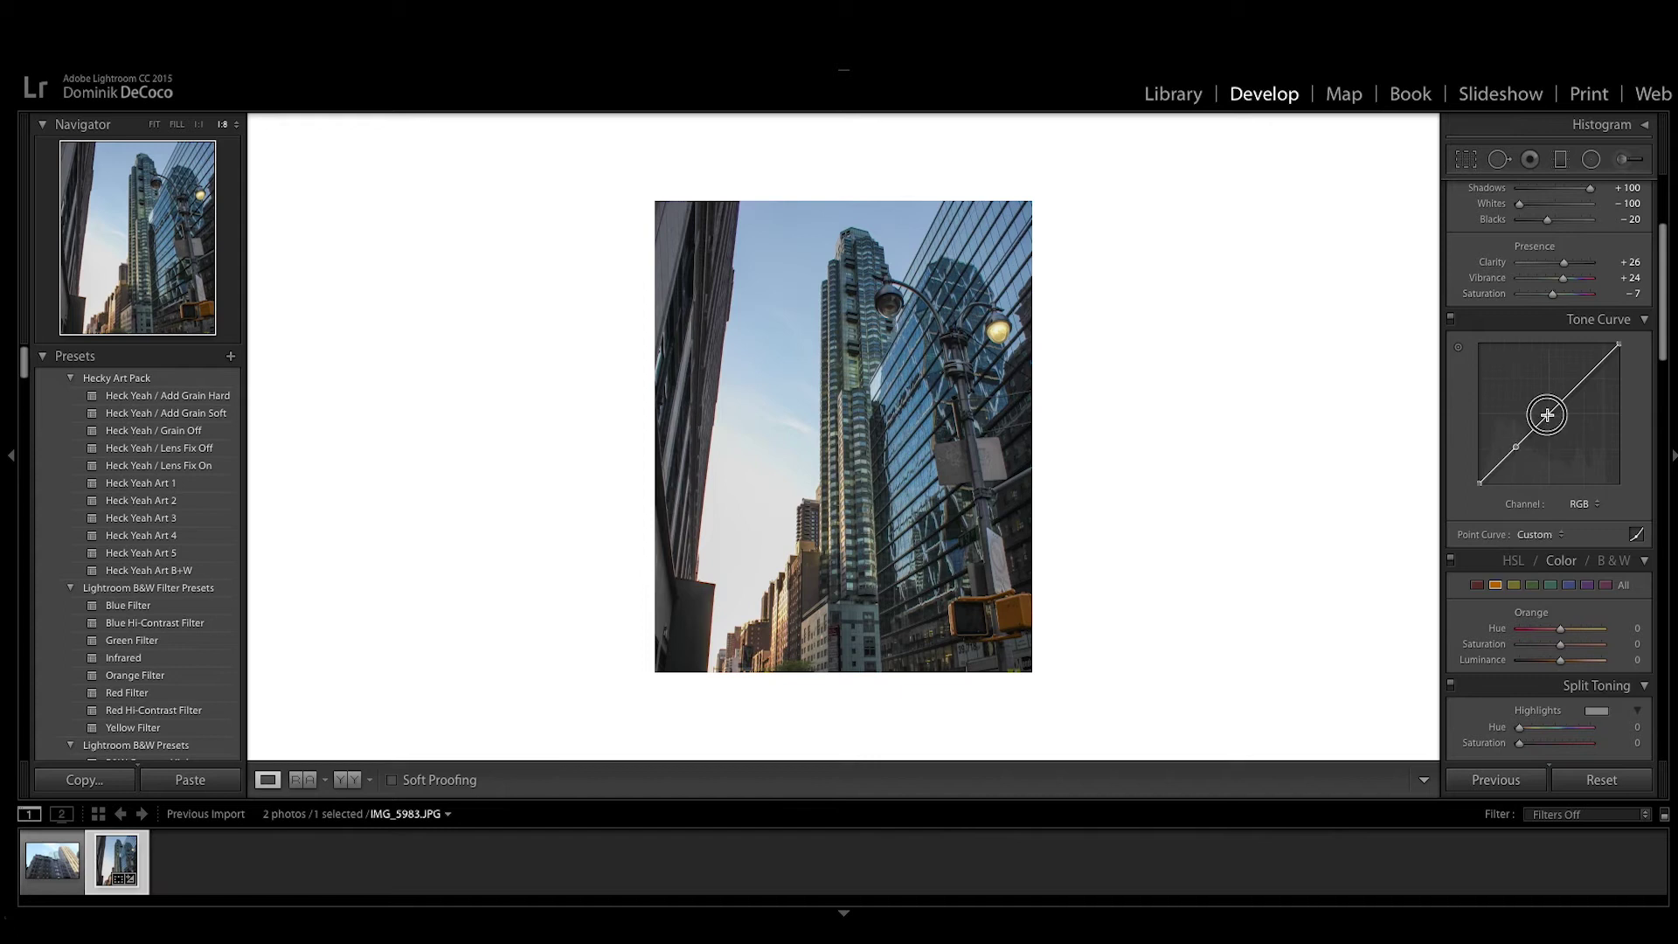
{"action": "left_click", "coordinate": [1583, 378]}
{"action": "left_click", "coordinate": [1478, 484]}
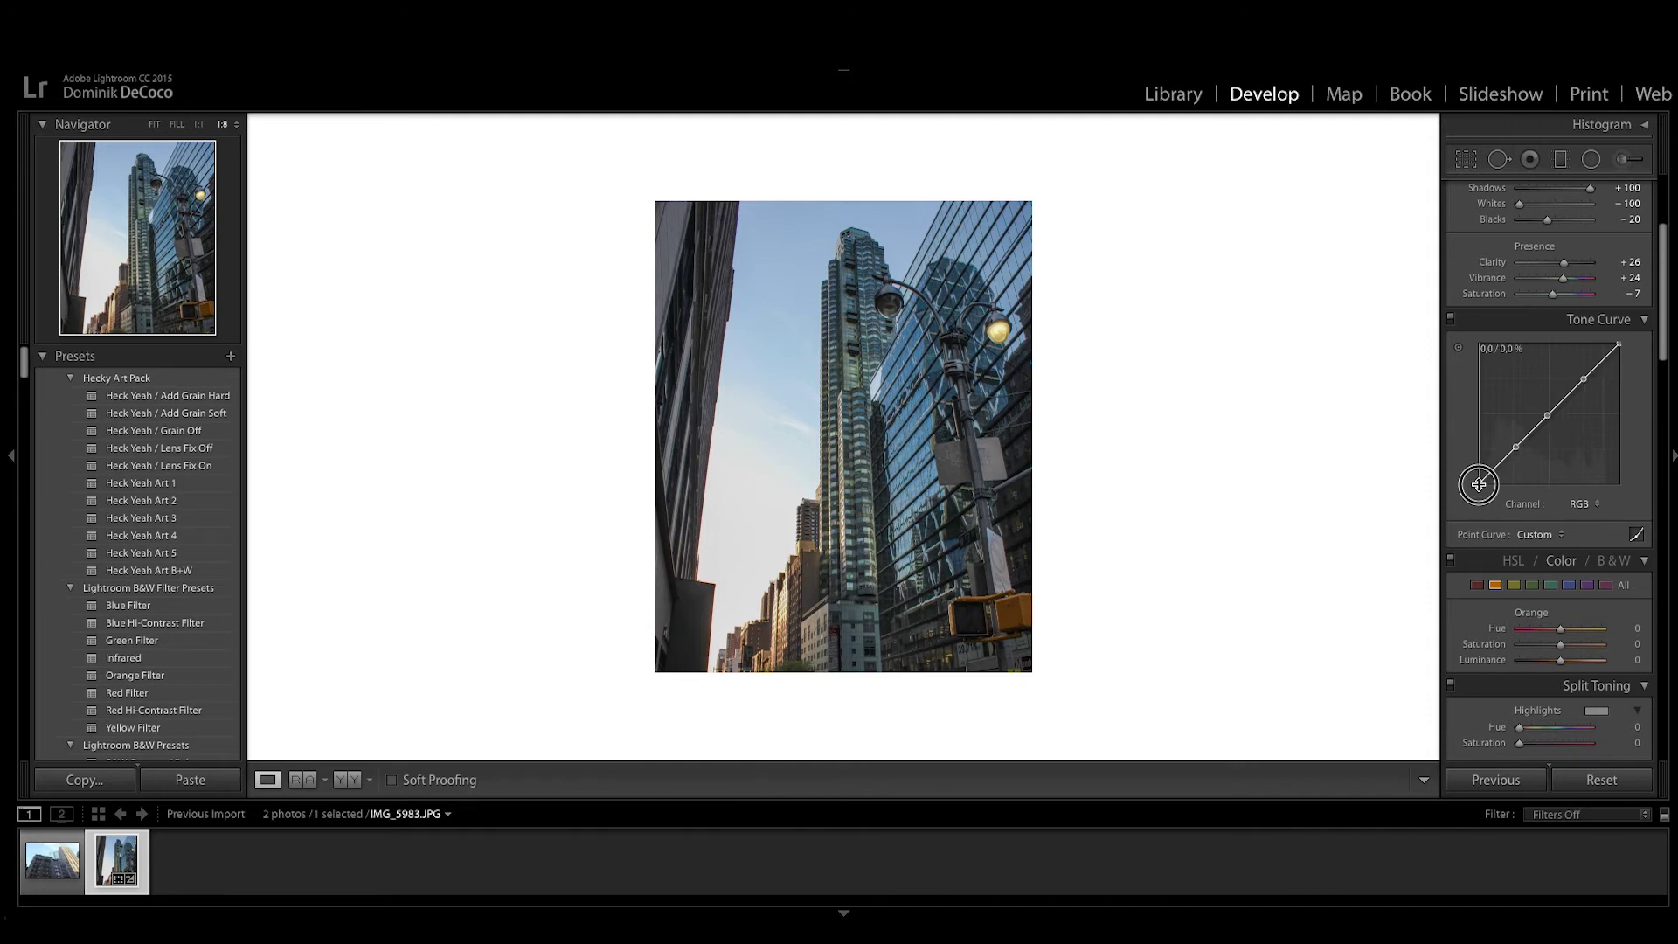
{"action": "left_click_drag", "start_coordinate": [1478, 483], "coordinate": [1478, 483]}
{"action": "left_click_drag", "start_coordinate": [1478, 483], "coordinate": [1479, 481]}
{"action": "left_click_drag", "start_coordinate": [1480, 483], "coordinate": [1479, 471]}
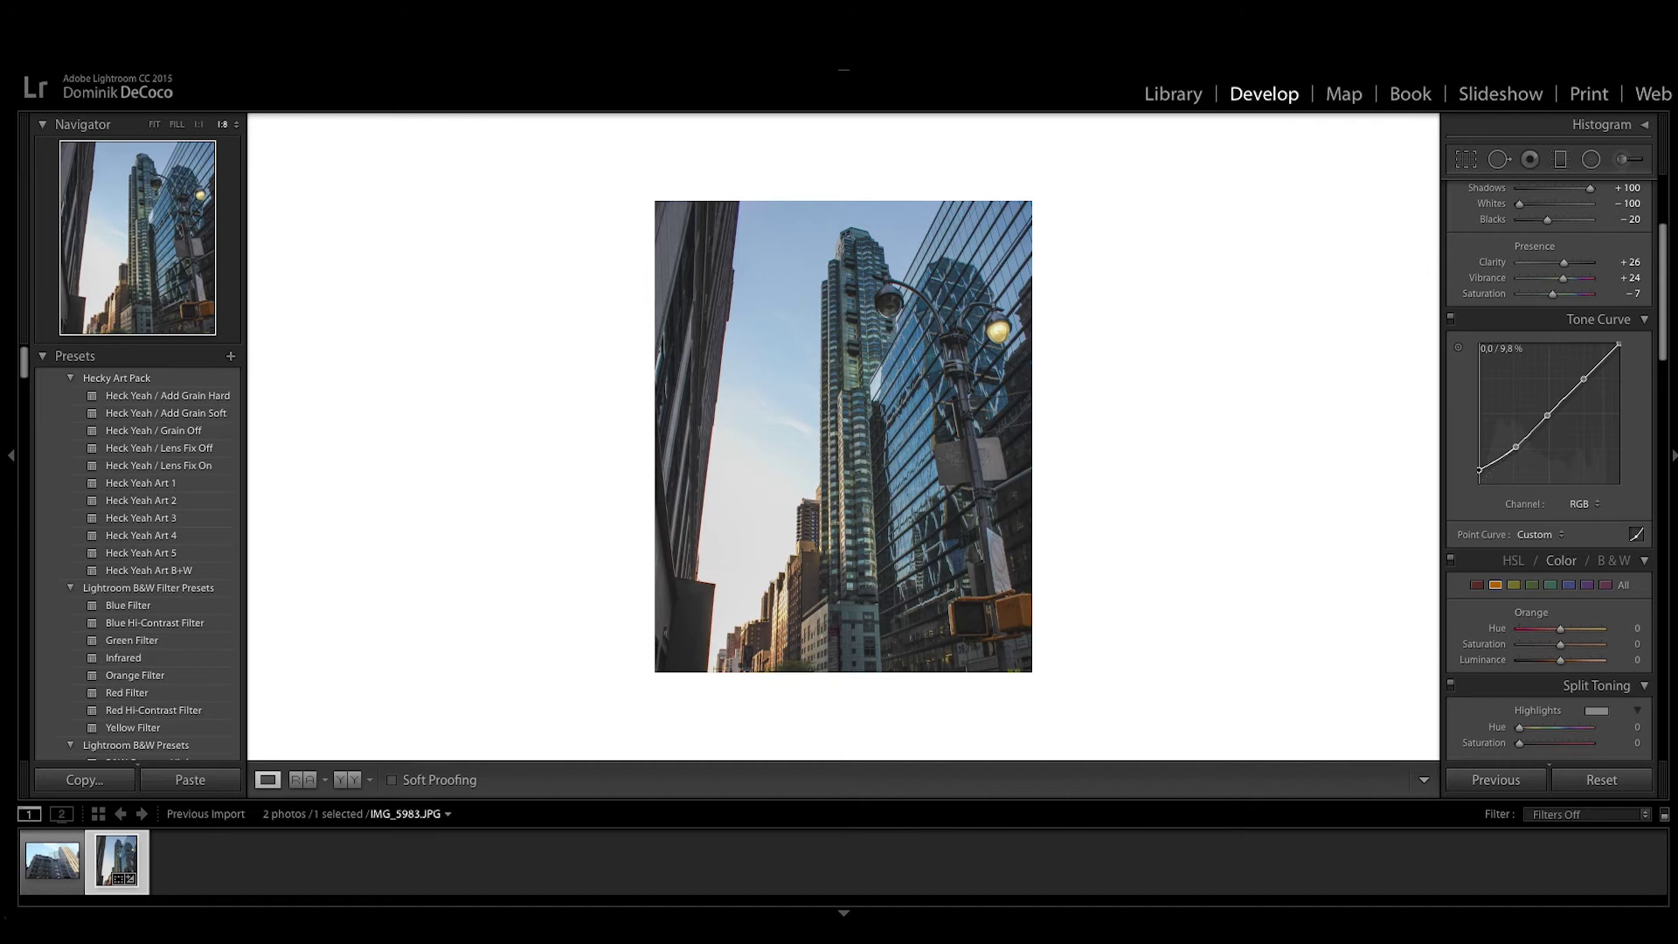
- Compare the photo with and without the tone curve and fine-tune the curve's raised black point
{"action": "left_click", "coordinate": [1451, 320]}
{"action": "left_click", "coordinate": [1451, 321]}
{"action": "left_click", "coordinate": [1450, 321]}
{"action": "left_click", "coordinate": [1450, 321]}
{"action": "left_click_drag", "start_coordinate": [1476, 475], "coordinate": [1480, 473]}
- Set the camera calibration's Red Primary to Hue -52 and Saturation -10
{"action": "mouse_move", "coordinate": [1663, 342]}
{"action": "left_mouse_down"}
{"action": "mouse_move", "coordinate": [1663, 408]}
{"action": "mouse_move", "coordinate": [1663, 333]}
{"action": "mouse_move", "coordinate": [1659, 349]}
{"action": "left_mouse_up"}
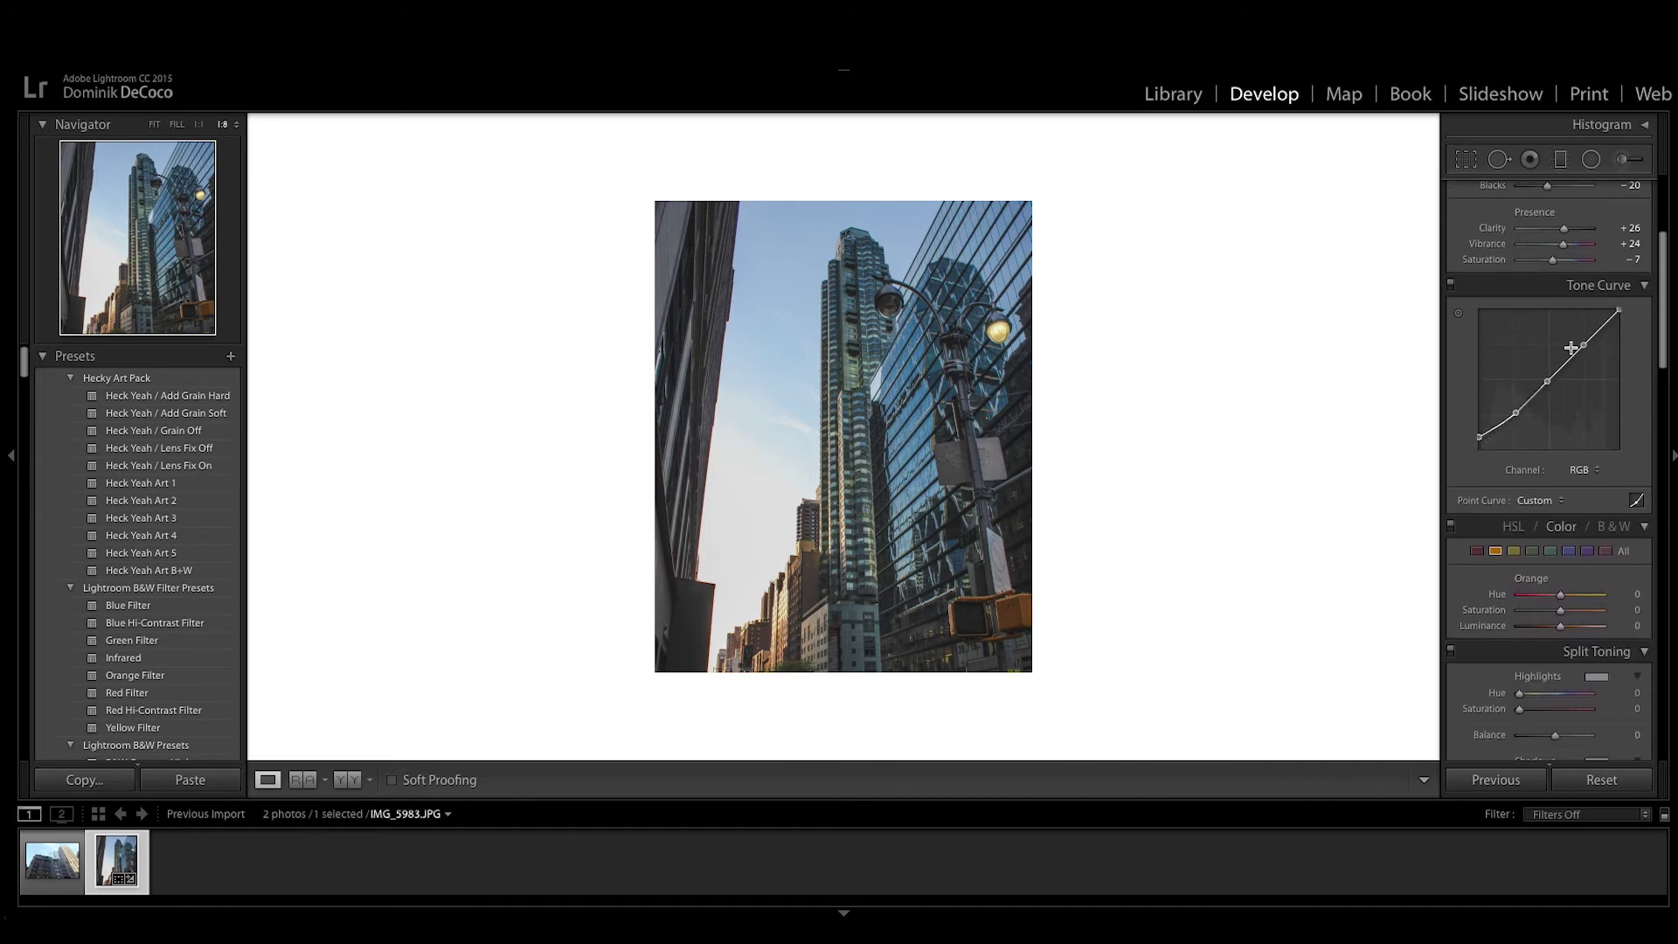
{"action": "left_click_drag", "start_coordinate": [1660, 314], "coordinate": [1664, 677]}
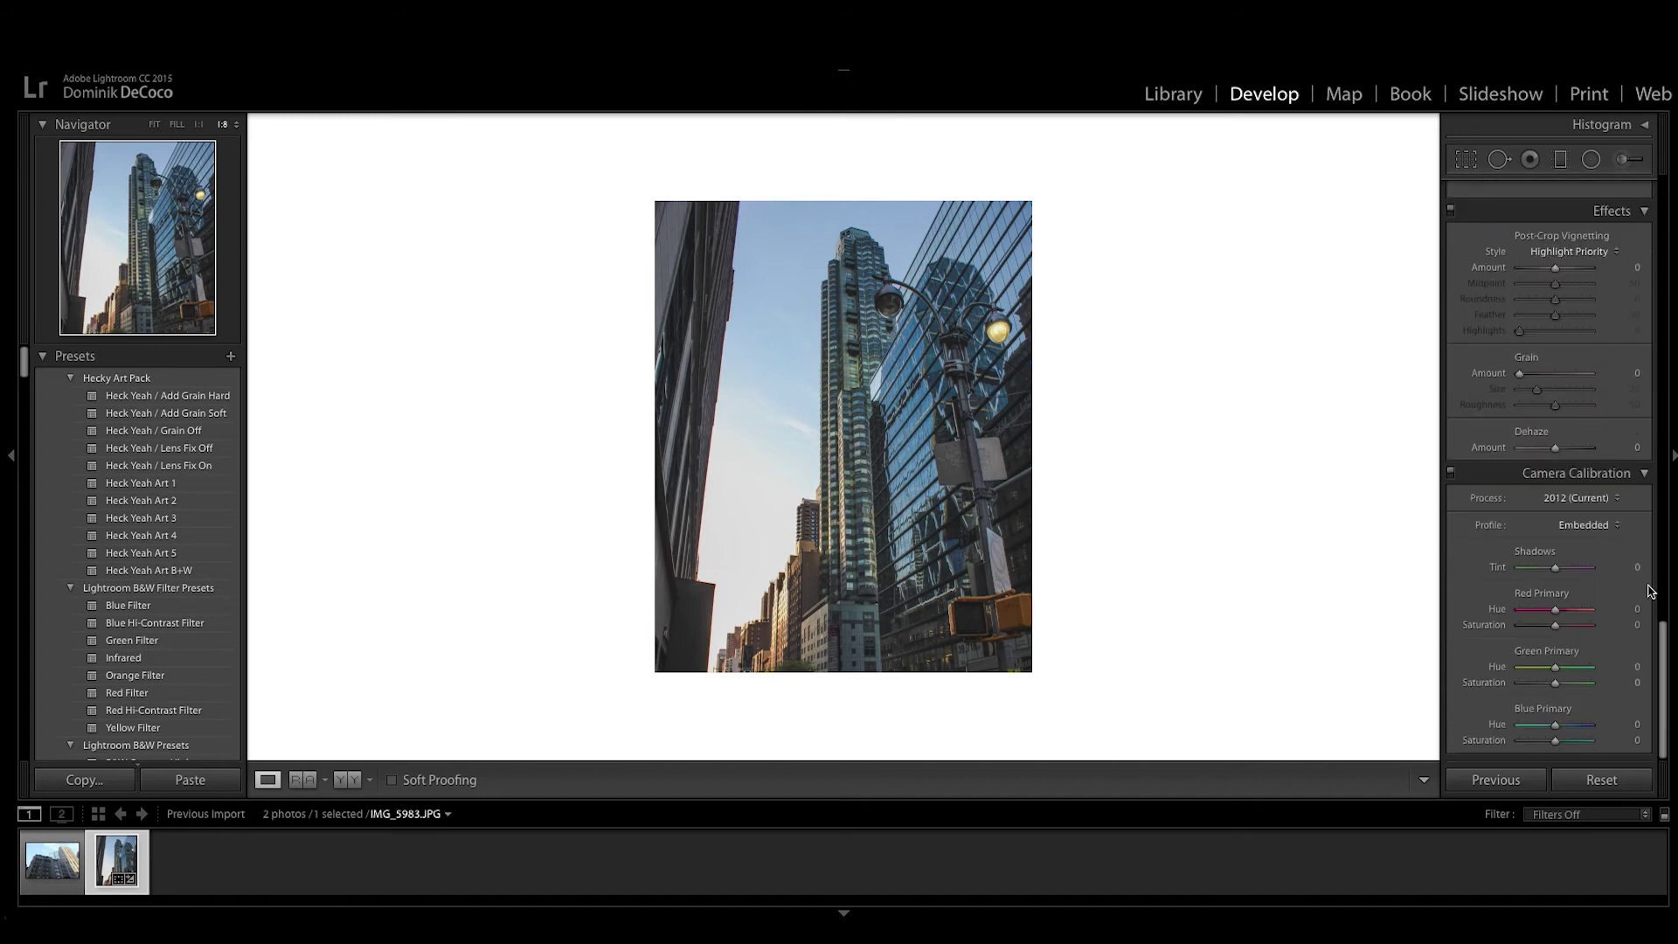
{"action": "left_click", "coordinate": [1556, 611]}
{"action": "left_click", "coordinate": [1556, 612]}
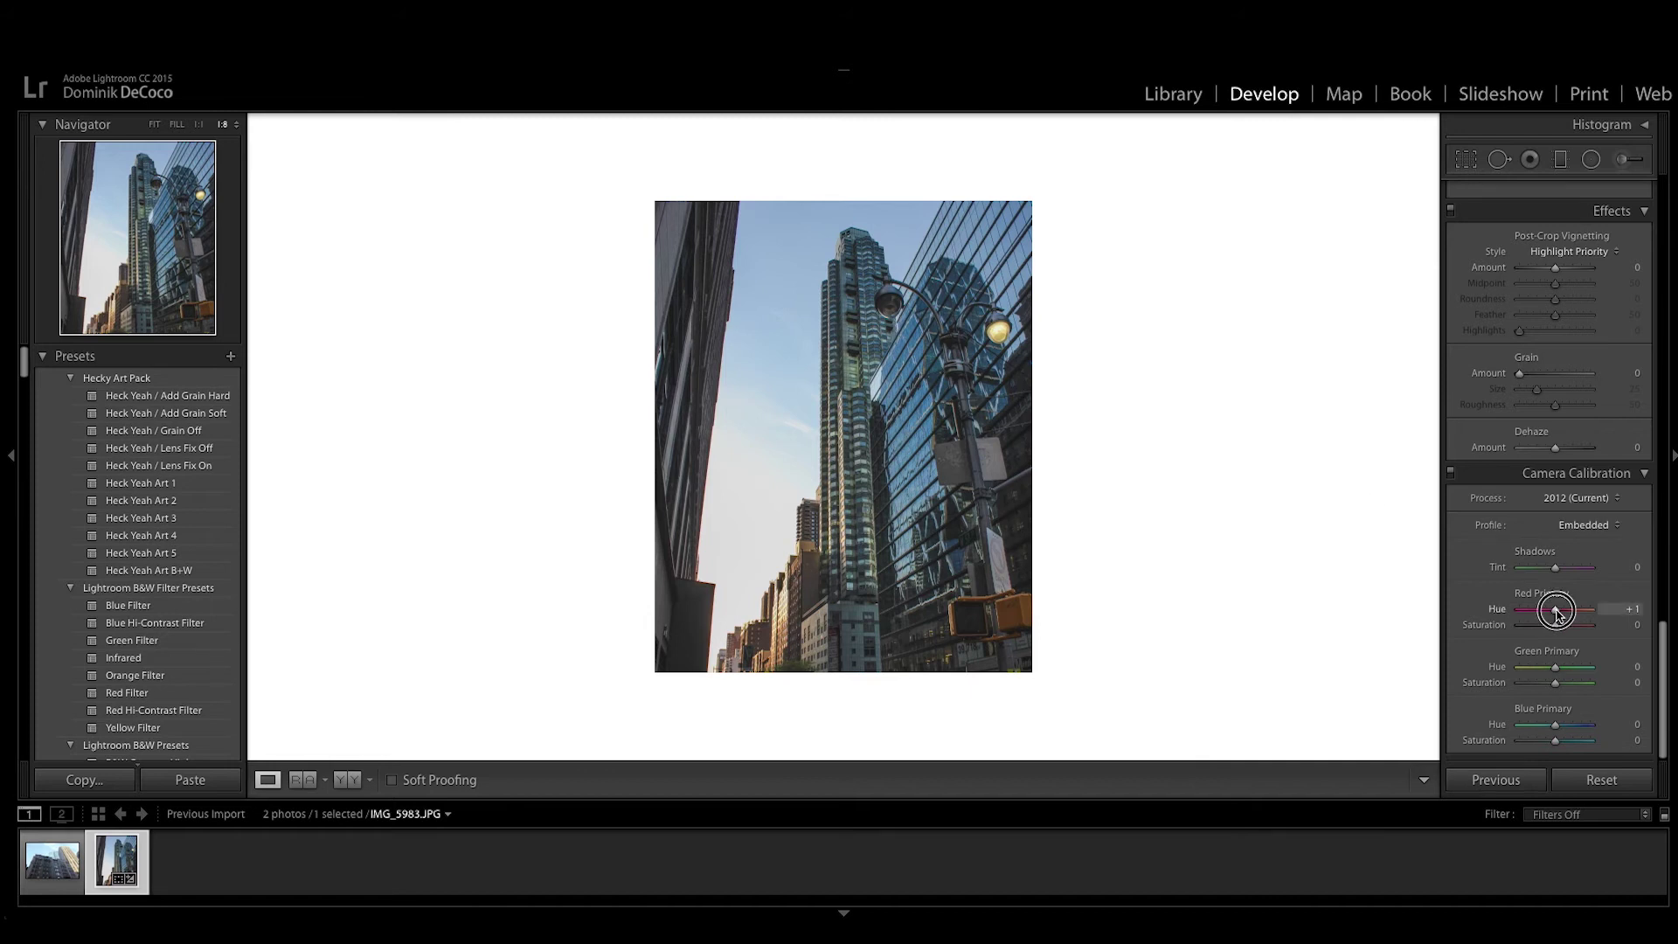
{"action": "mouse_move", "coordinate": [1556, 612]}
{"action": "left_mouse_down"}
{"action": "mouse_move", "coordinate": [1540, 613]}
{"action": "mouse_move", "coordinate": [1574, 631]}
{"action": "mouse_move", "coordinate": [1535, 611]}
{"action": "left_mouse_up"}
{"action": "left_click", "coordinate": [1555, 626]}
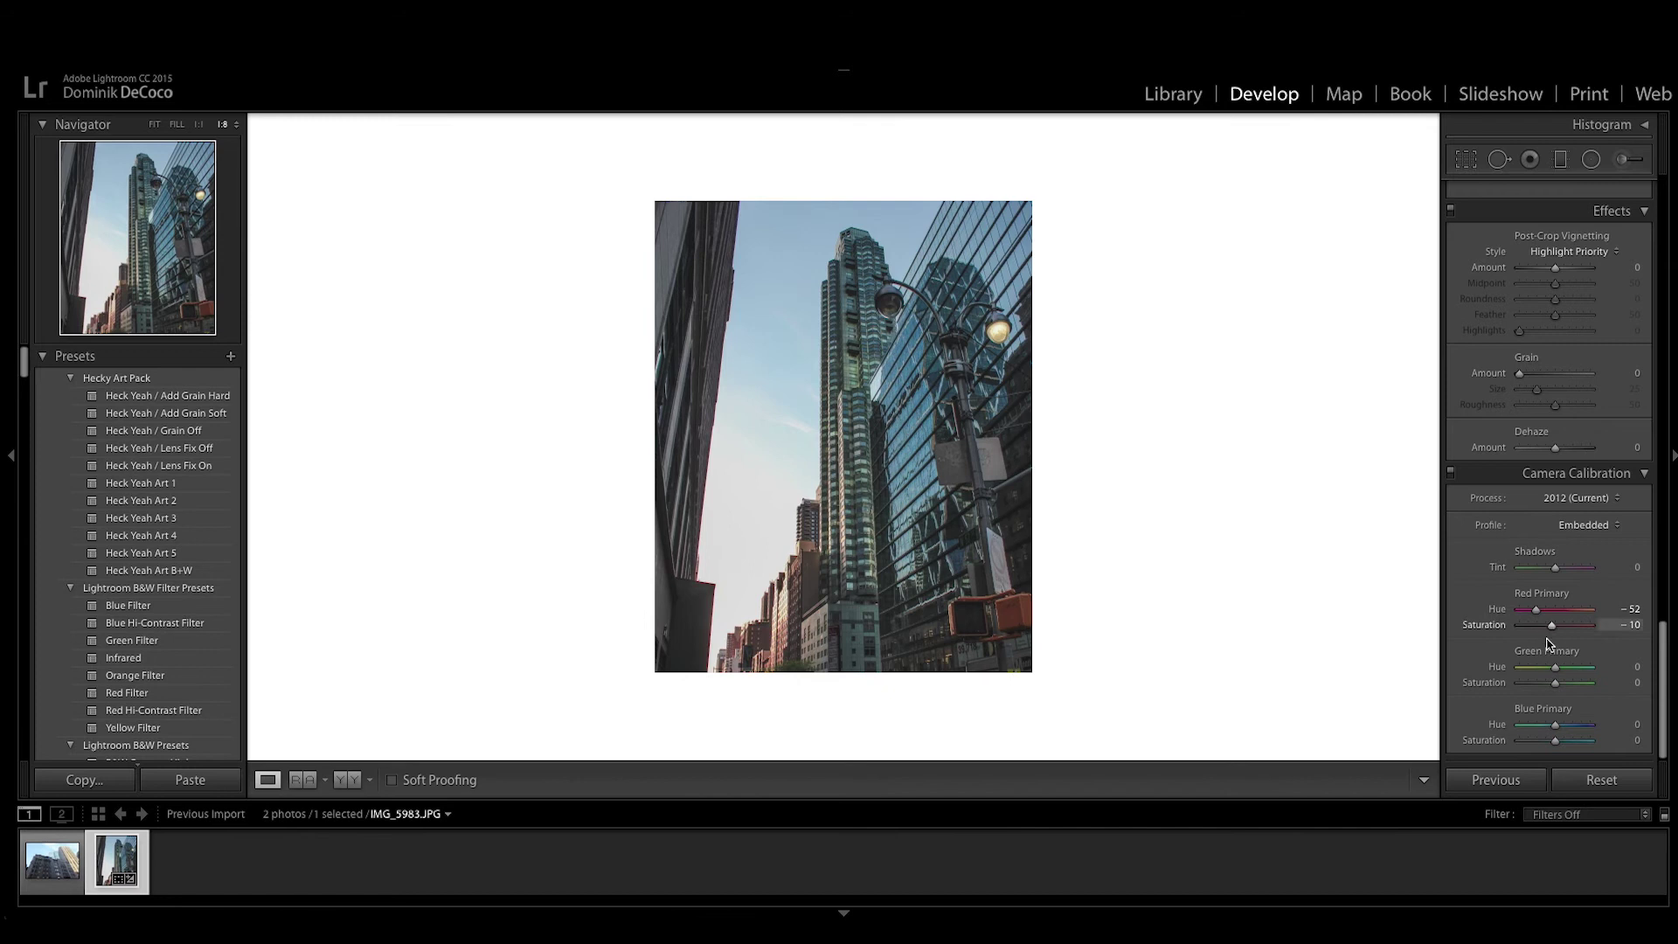
- Set the camera calibration's Blue Primary to Hue -25 and Saturation +14
{"action": "left_click", "coordinate": [1660, 636]}
{"action": "left_click", "coordinate": [1555, 727]}
{"action": "mouse_move", "coordinate": [1557, 729]}
{"action": "left_mouse_down"}
{"action": "mouse_move", "coordinate": [1539, 730]}
{"action": "mouse_move", "coordinate": [1592, 732]}
{"action": "mouse_move", "coordinate": [1547, 730]}
{"action": "mouse_move", "coordinate": [1575, 747]}
{"action": "mouse_move", "coordinate": [1543, 747]}
{"action": "mouse_move", "coordinate": [1561, 750]}
{"action": "left_mouse_up"}
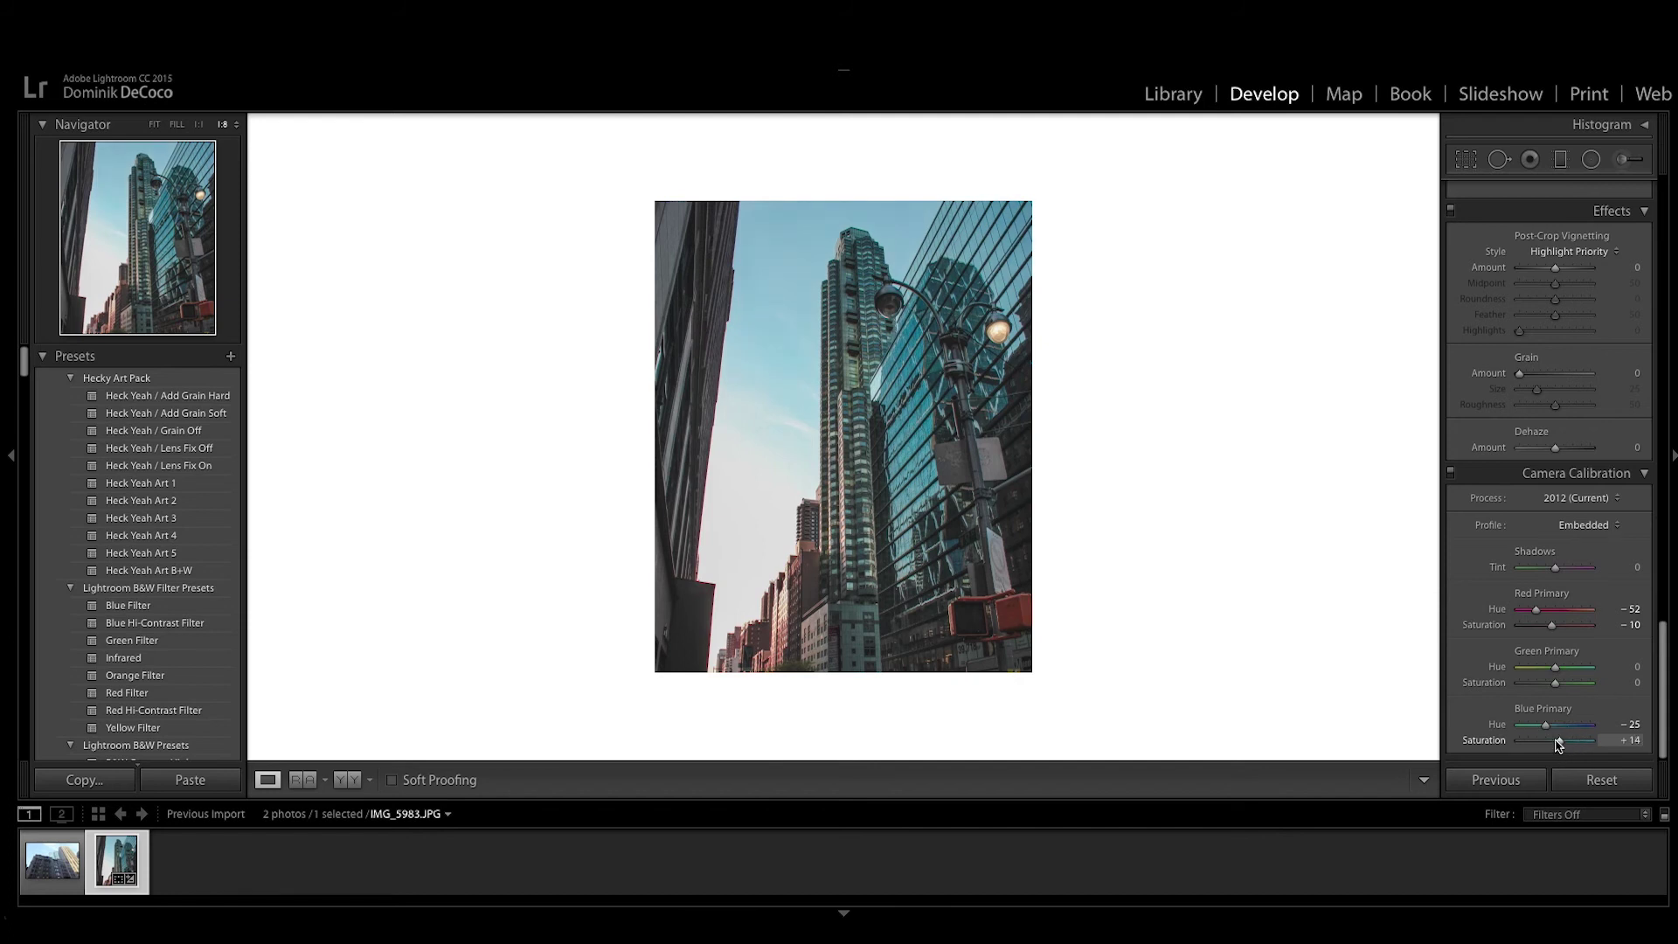
- Compare the photo with and without the camera calibration changes
{"action": "left_click", "coordinate": [1450, 475]}
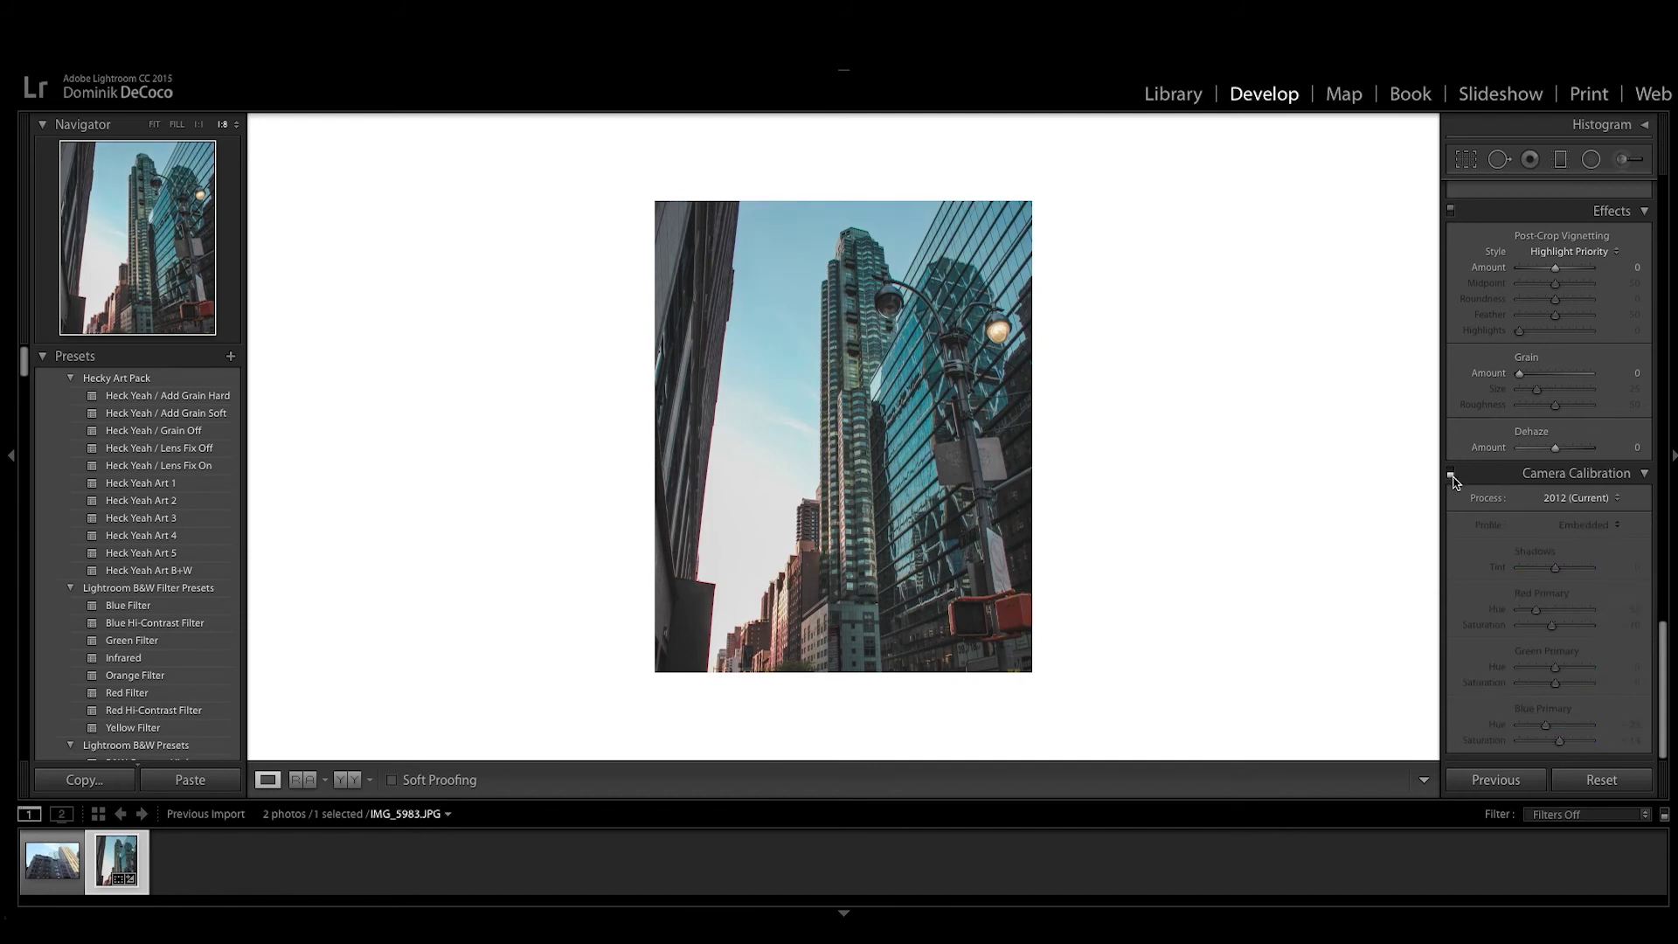
{"action": "left_click", "coordinate": [1451, 474]}
{"action": "left_click", "coordinate": [1450, 474]}
{"action": "left_click", "coordinate": [1450, 474]}
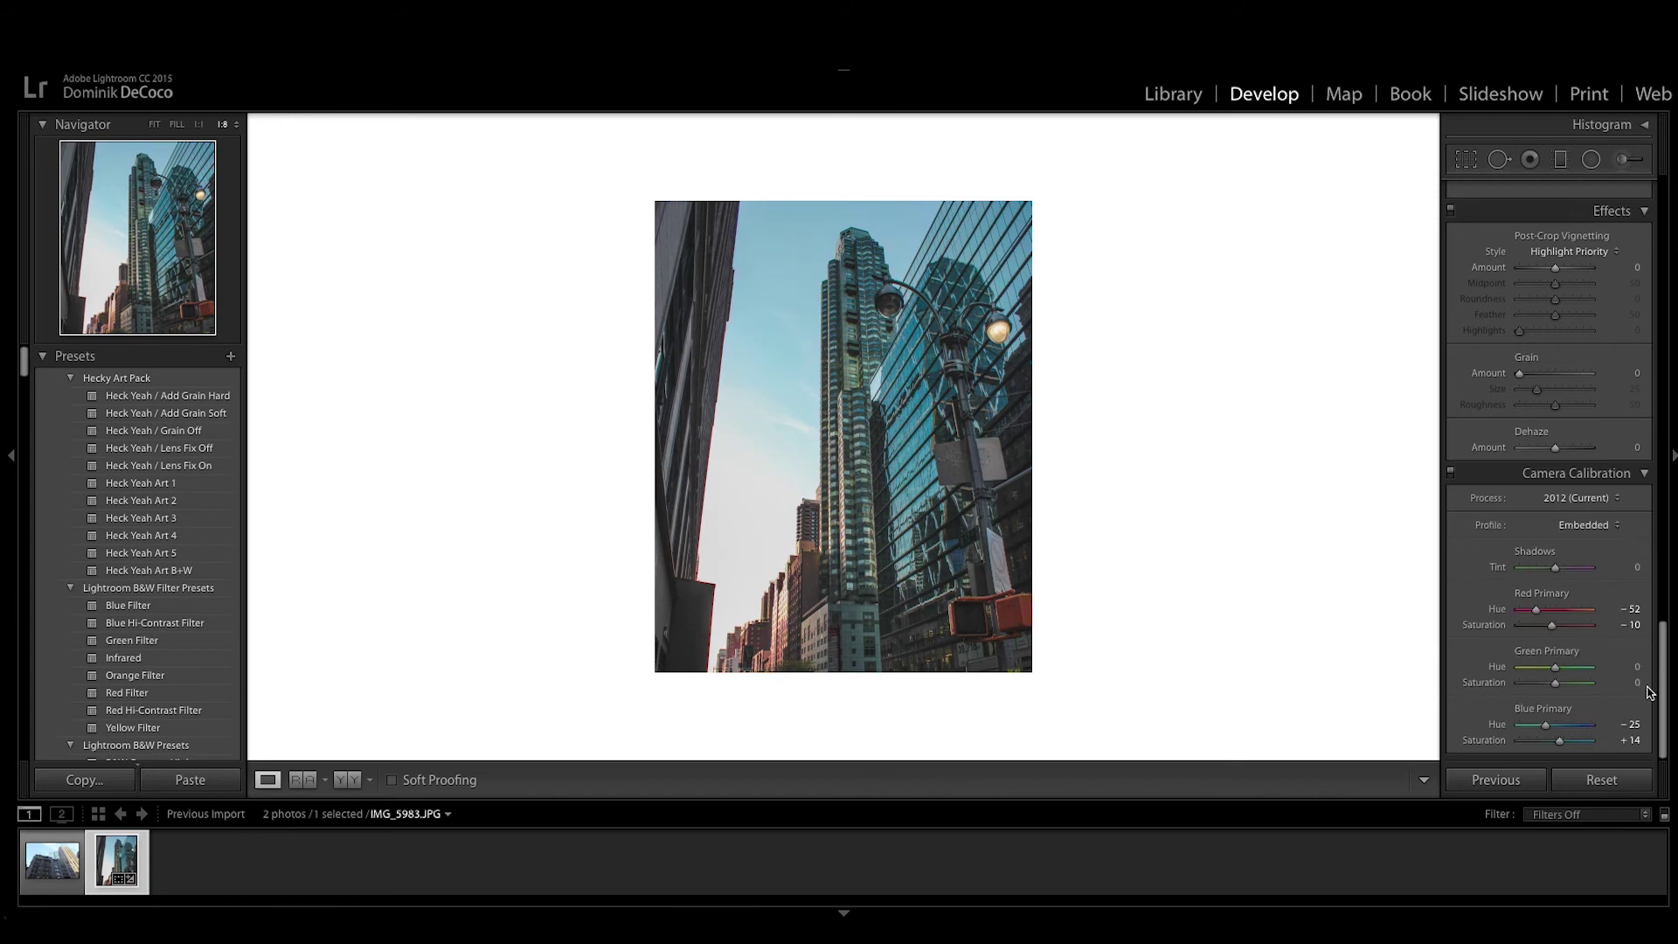
- Set Dehaze to +43 and shift the Blue Primary Hue to -36
{"action": "left_click_drag", "start_coordinate": [1669, 679], "coordinate": [1663, 618]}
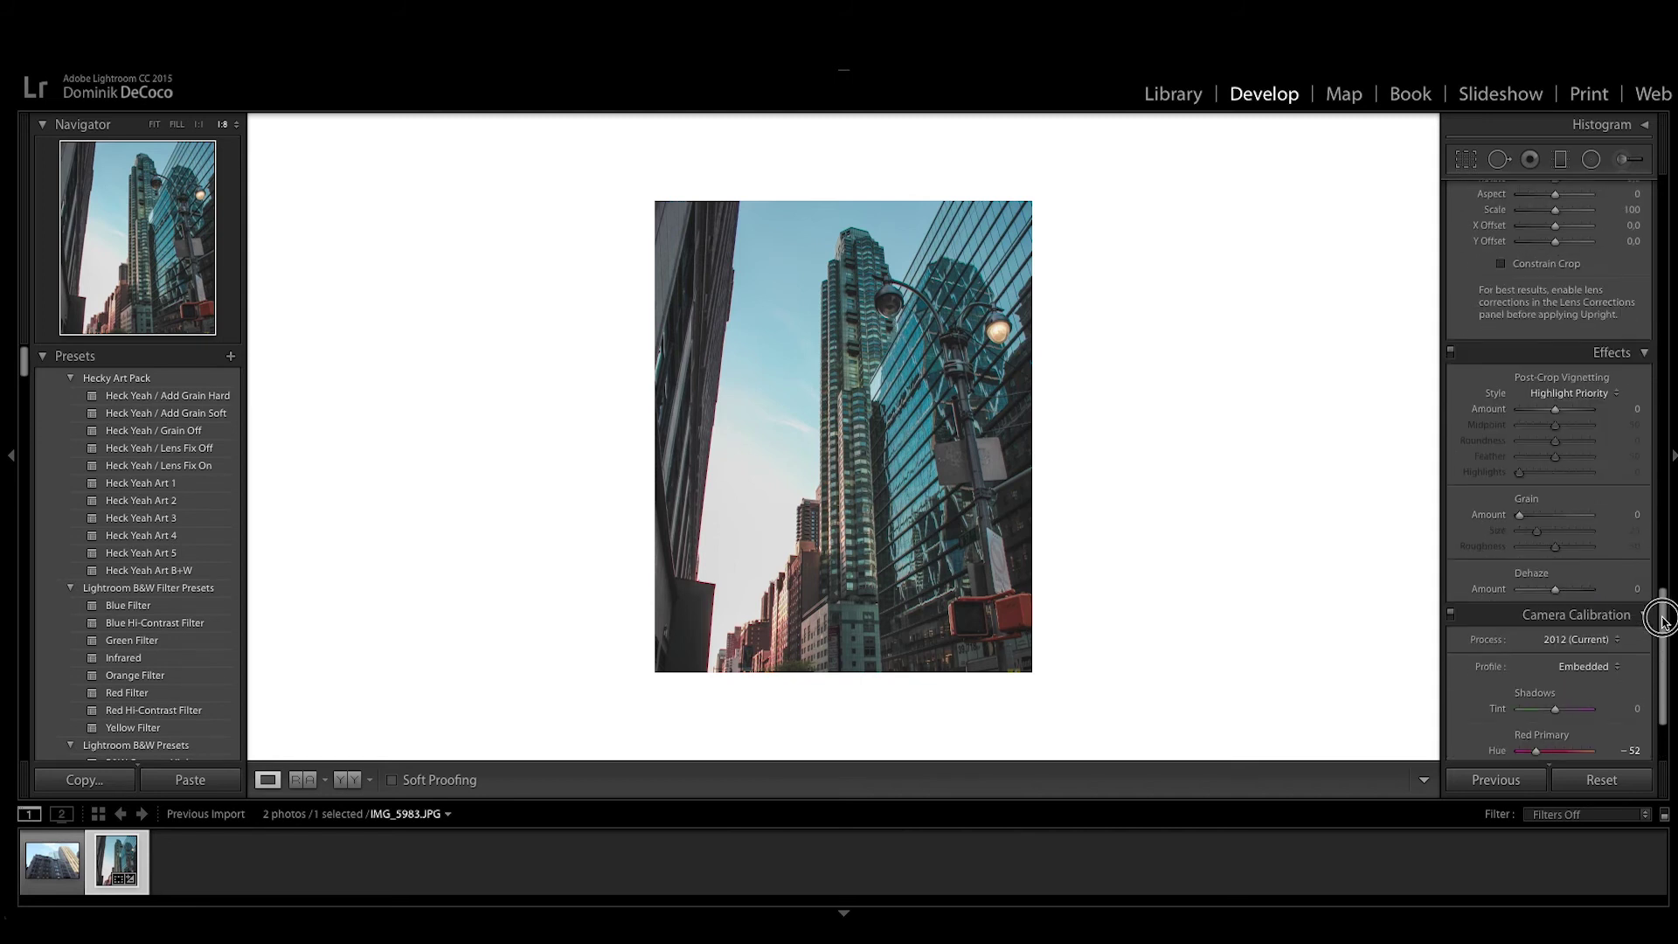
{"action": "left_click_drag", "start_coordinate": [1556, 591], "coordinate": [1570, 592]}
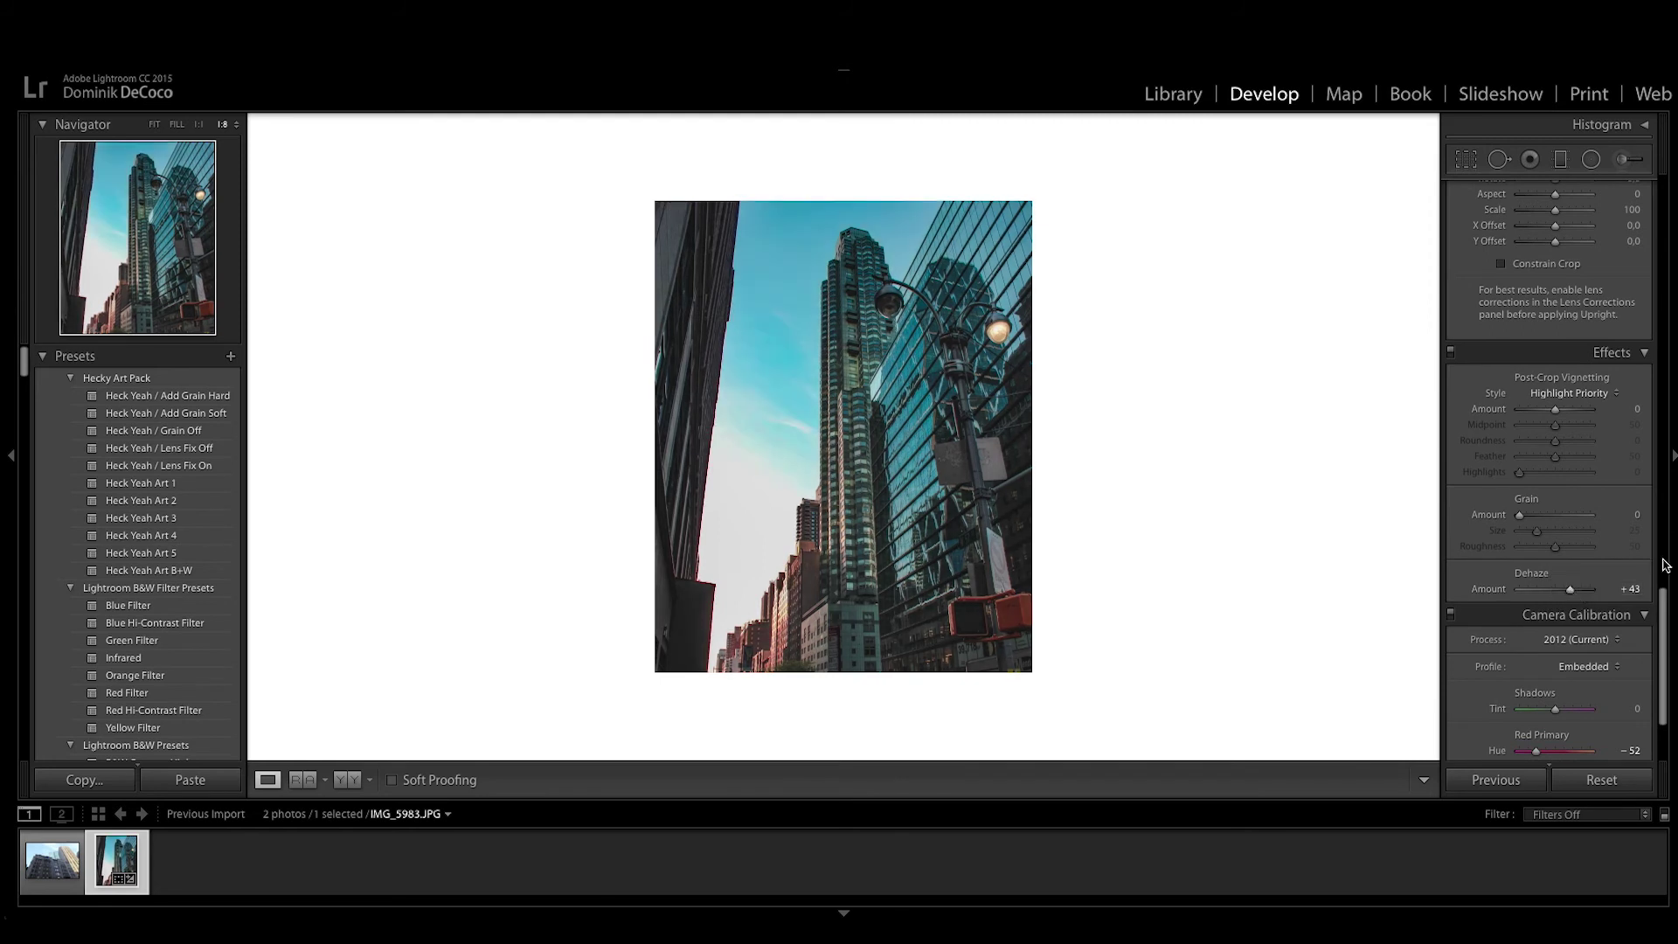
{"action": "scroll", "coordinate": [1590, 725], "scroll_direction": "down", "scroll_amount": 3}
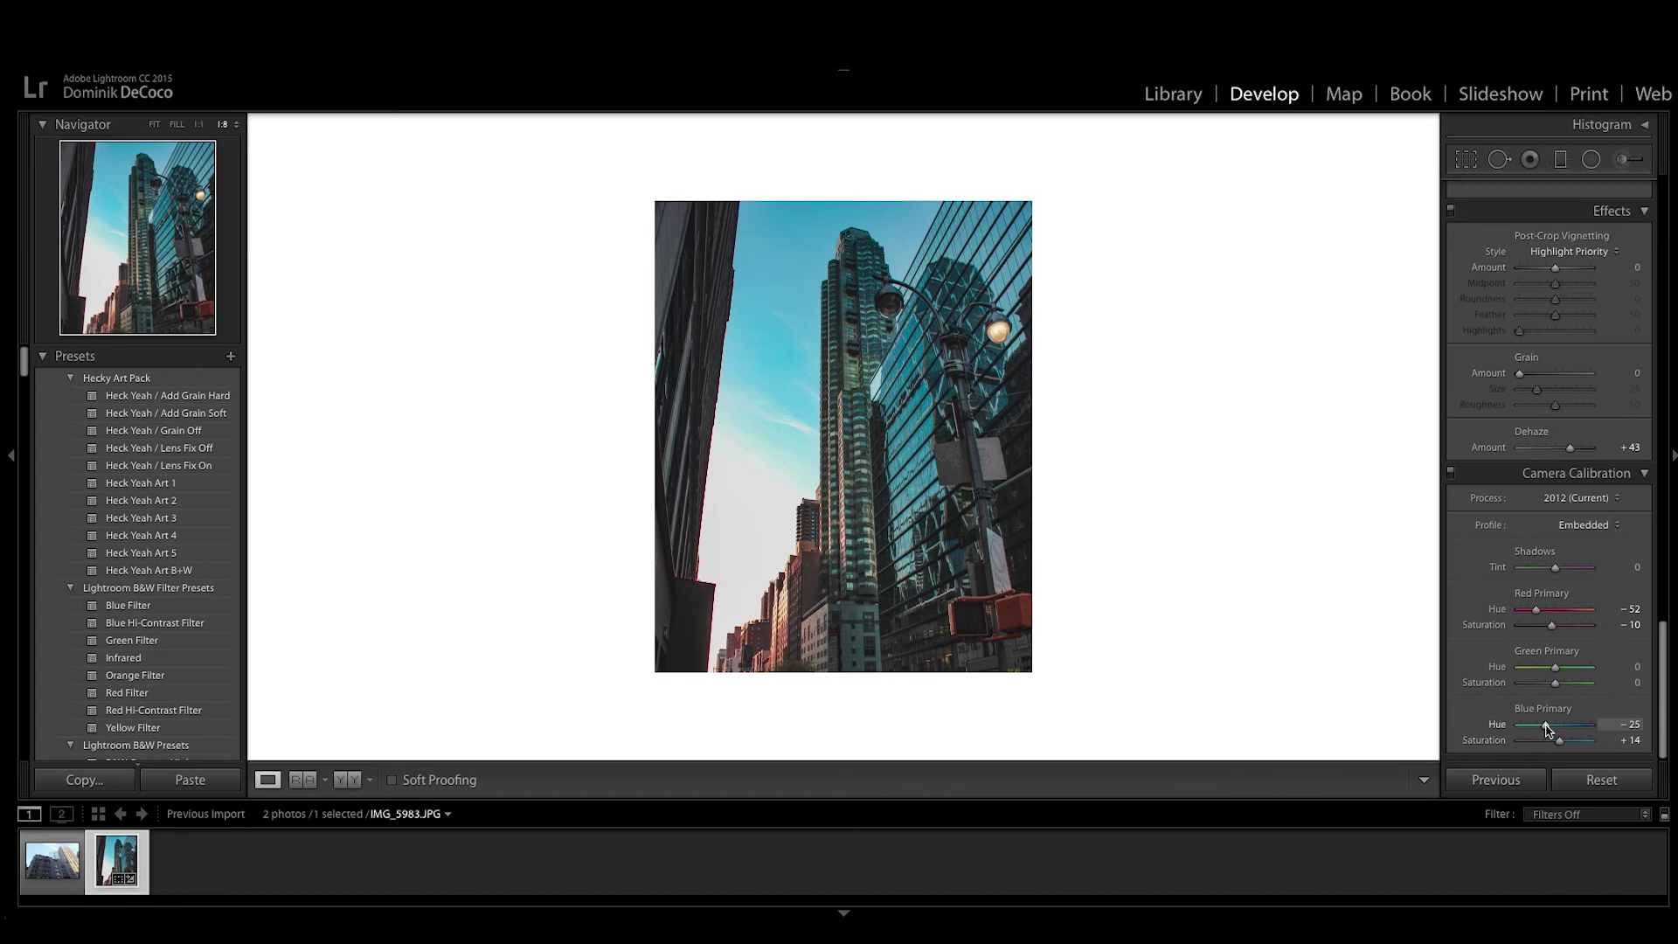
{"action": "left_click_drag", "start_coordinate": [1545, 729], "coordinate": [1555, 729]}
- Enable lens profile corrections, comparing their effect, and keep the Canon EF-S 18-55mm f/3.5-5.6 IS lens model
{"action": "left_click_drag", "start_coordinate": [1662, 713], "coordinate": [1663, 535]}
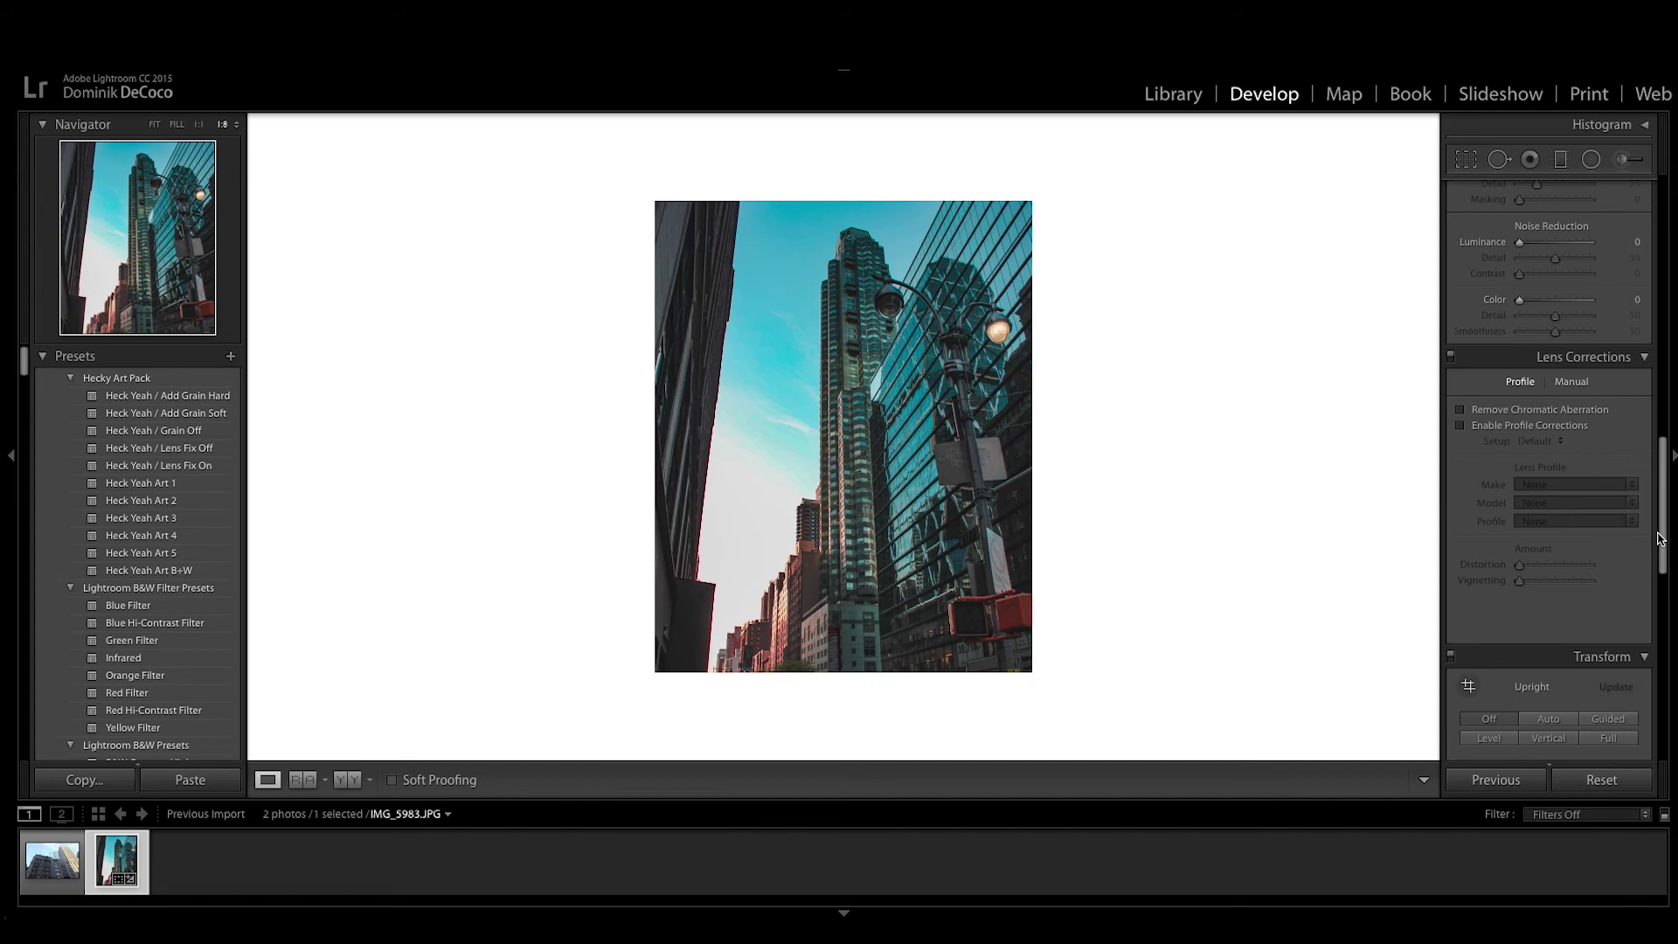
{"action": "left_click", "coordinate": [1459, 426]}
{"action": "left_click", "coordinate": [1459, 425]}
{"action": "left_click", "coordinate": [1460, 426]}
{"action": "left_click", "coordinate": [1459, 425]}
{"action": "left_click", "coordinate": [1459, 426]}
{"action": "left_click", "coordinate": [1459, 426]}
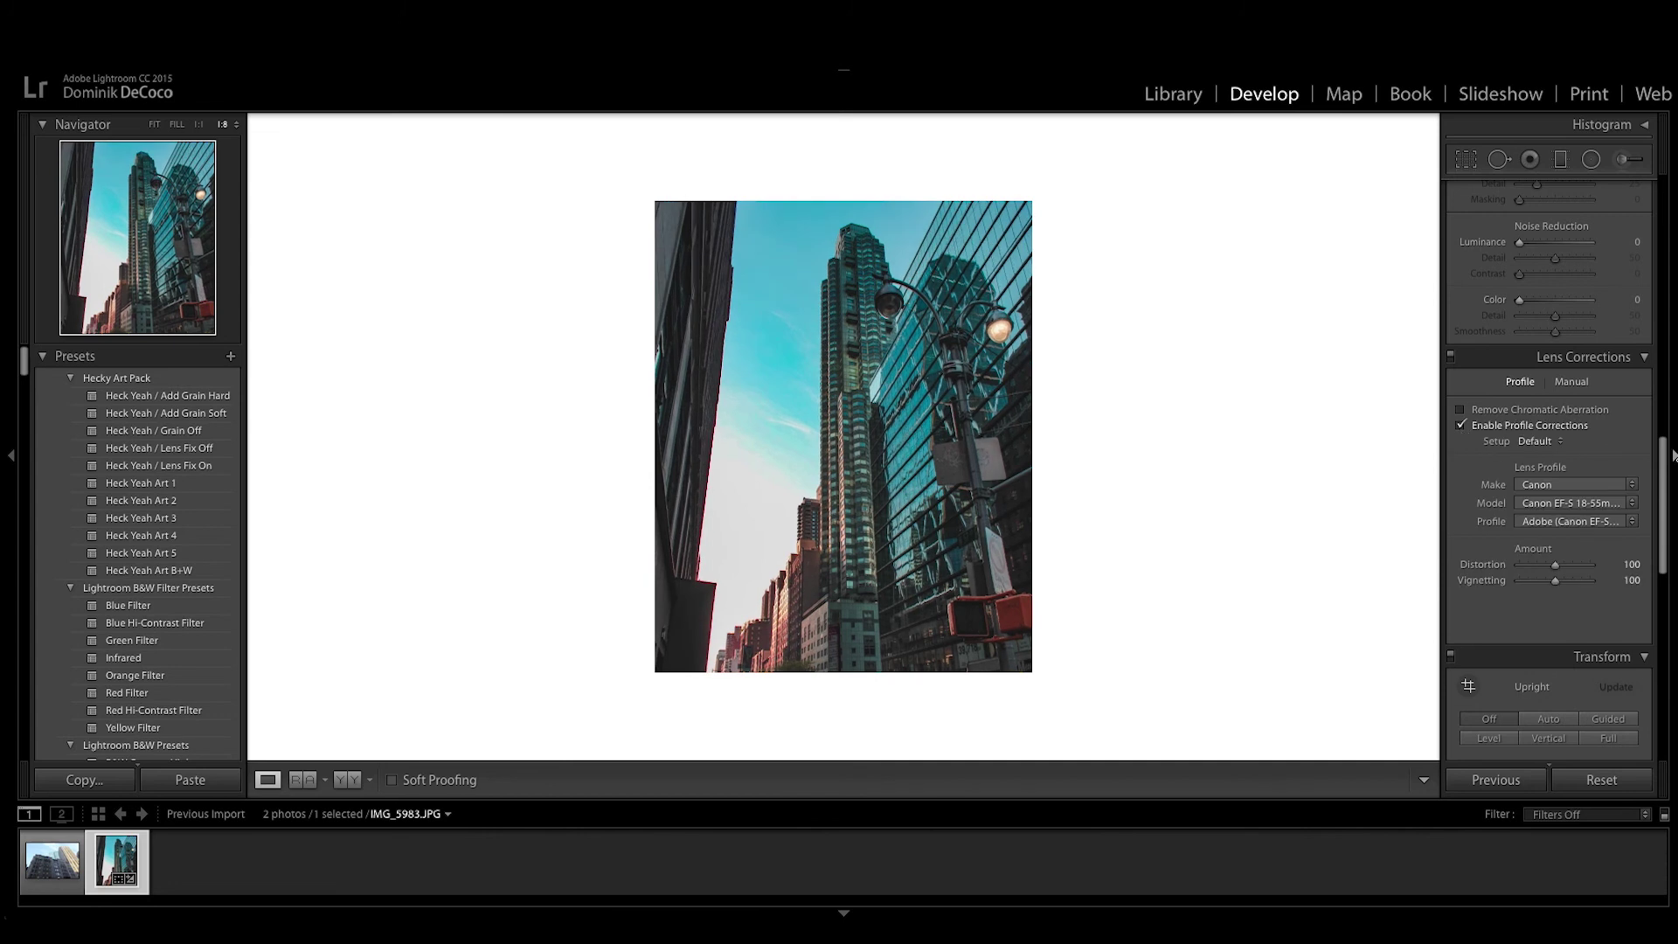
{"action": "left_click", "coordinate": [1630, 503]}
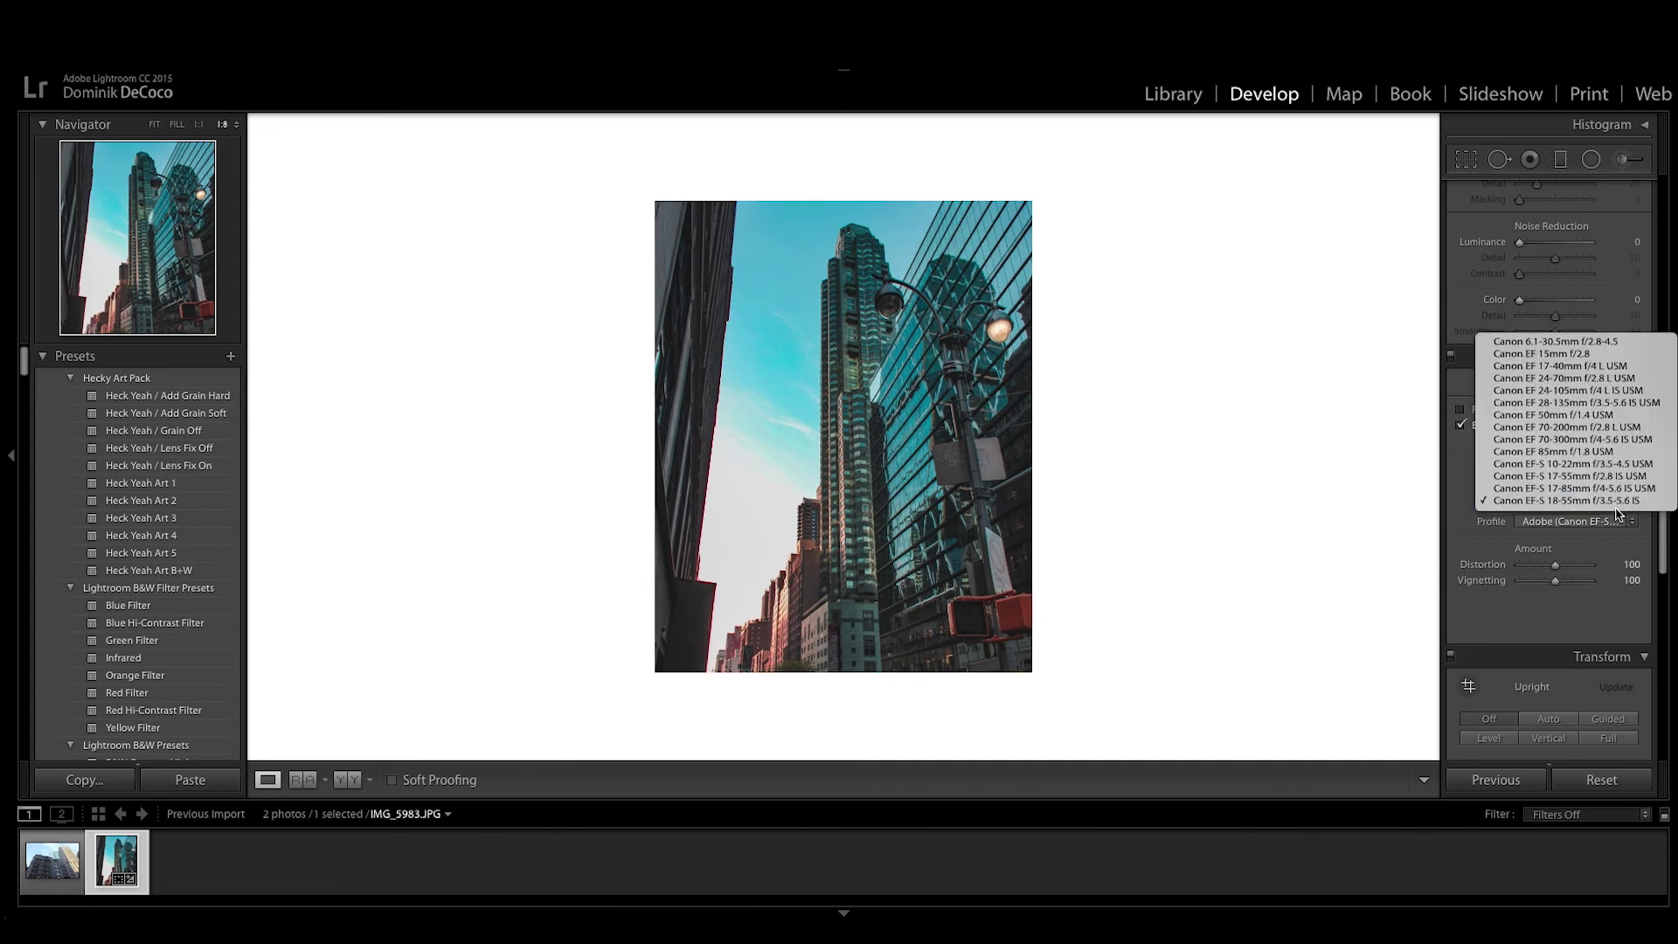
{"action": "left_click", "coordinate": [1550, 505]}
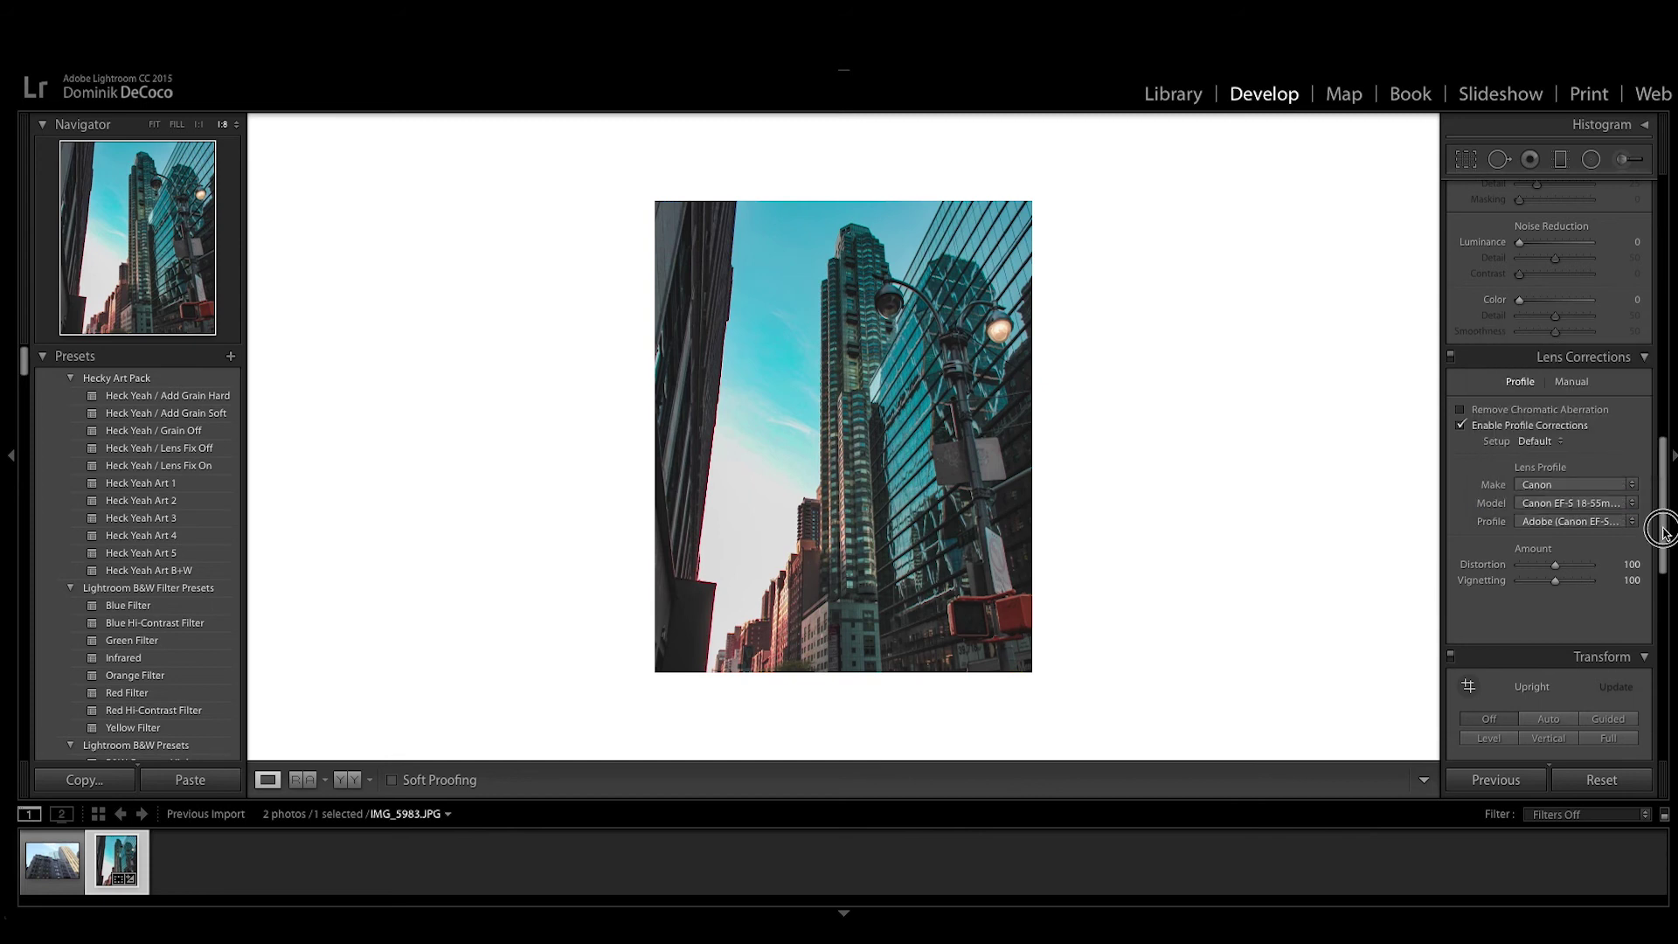
- Tint the shadows with split toning at Hue 58 and Saturation about 13
{"action": "left_click_drag", "start_coordinate": [1663, 530], "coordinate": [1652, 355]}
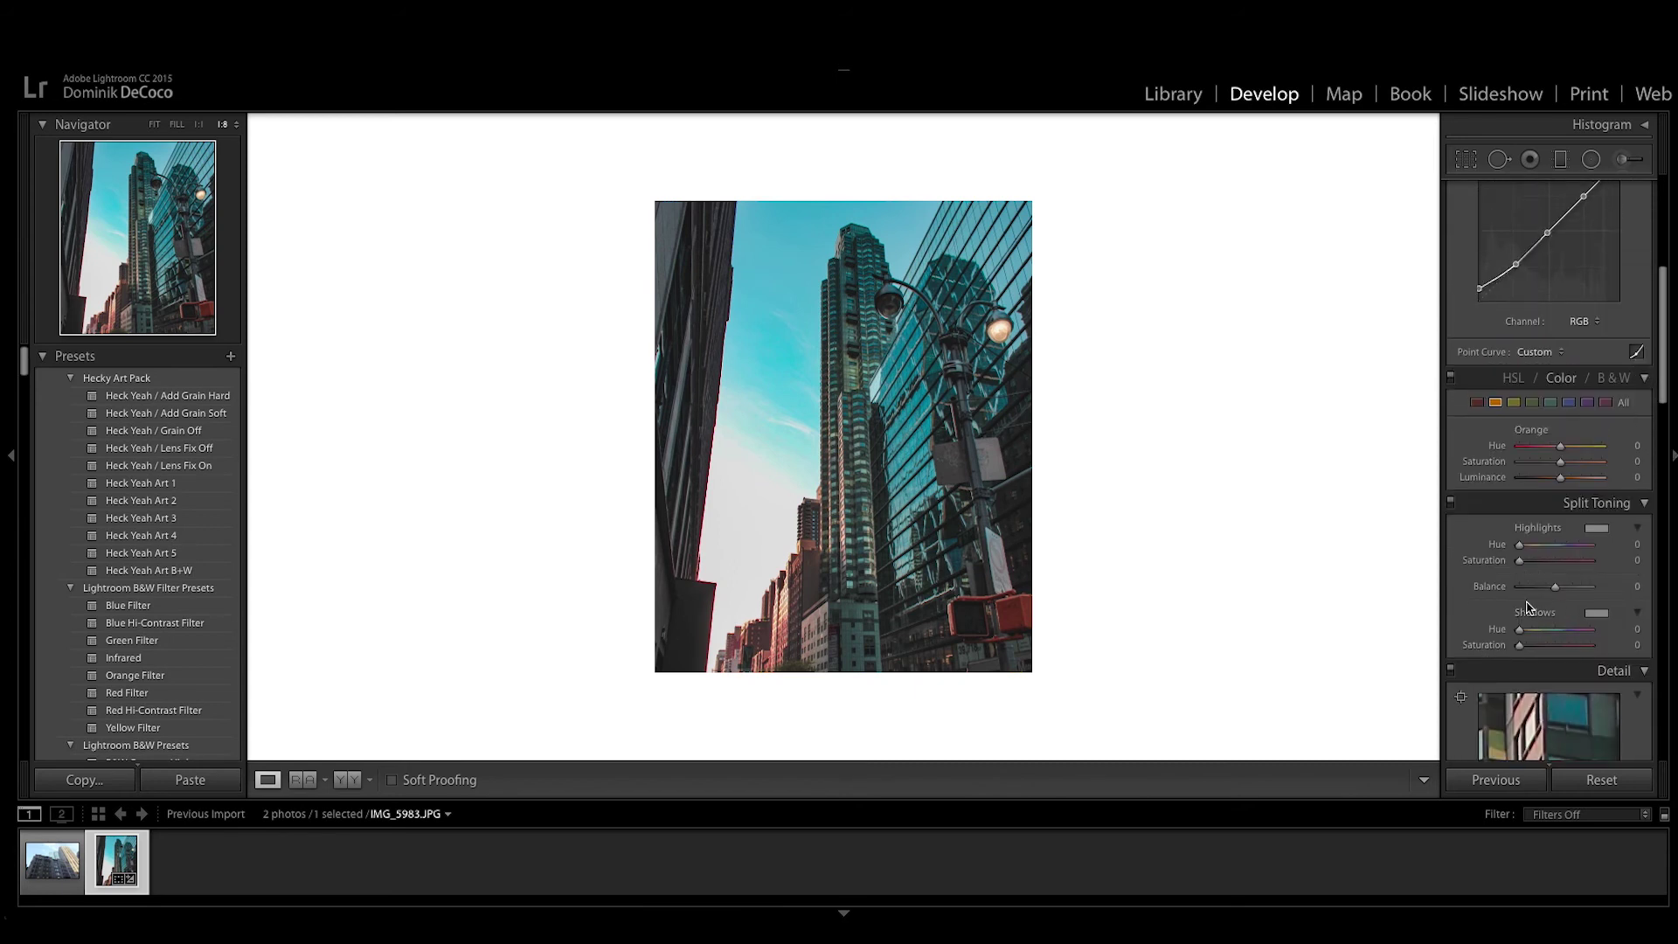
{"action": "left_click_drag", "start_coordinate": [1521, 633], "coordinate": [1533, 633]}
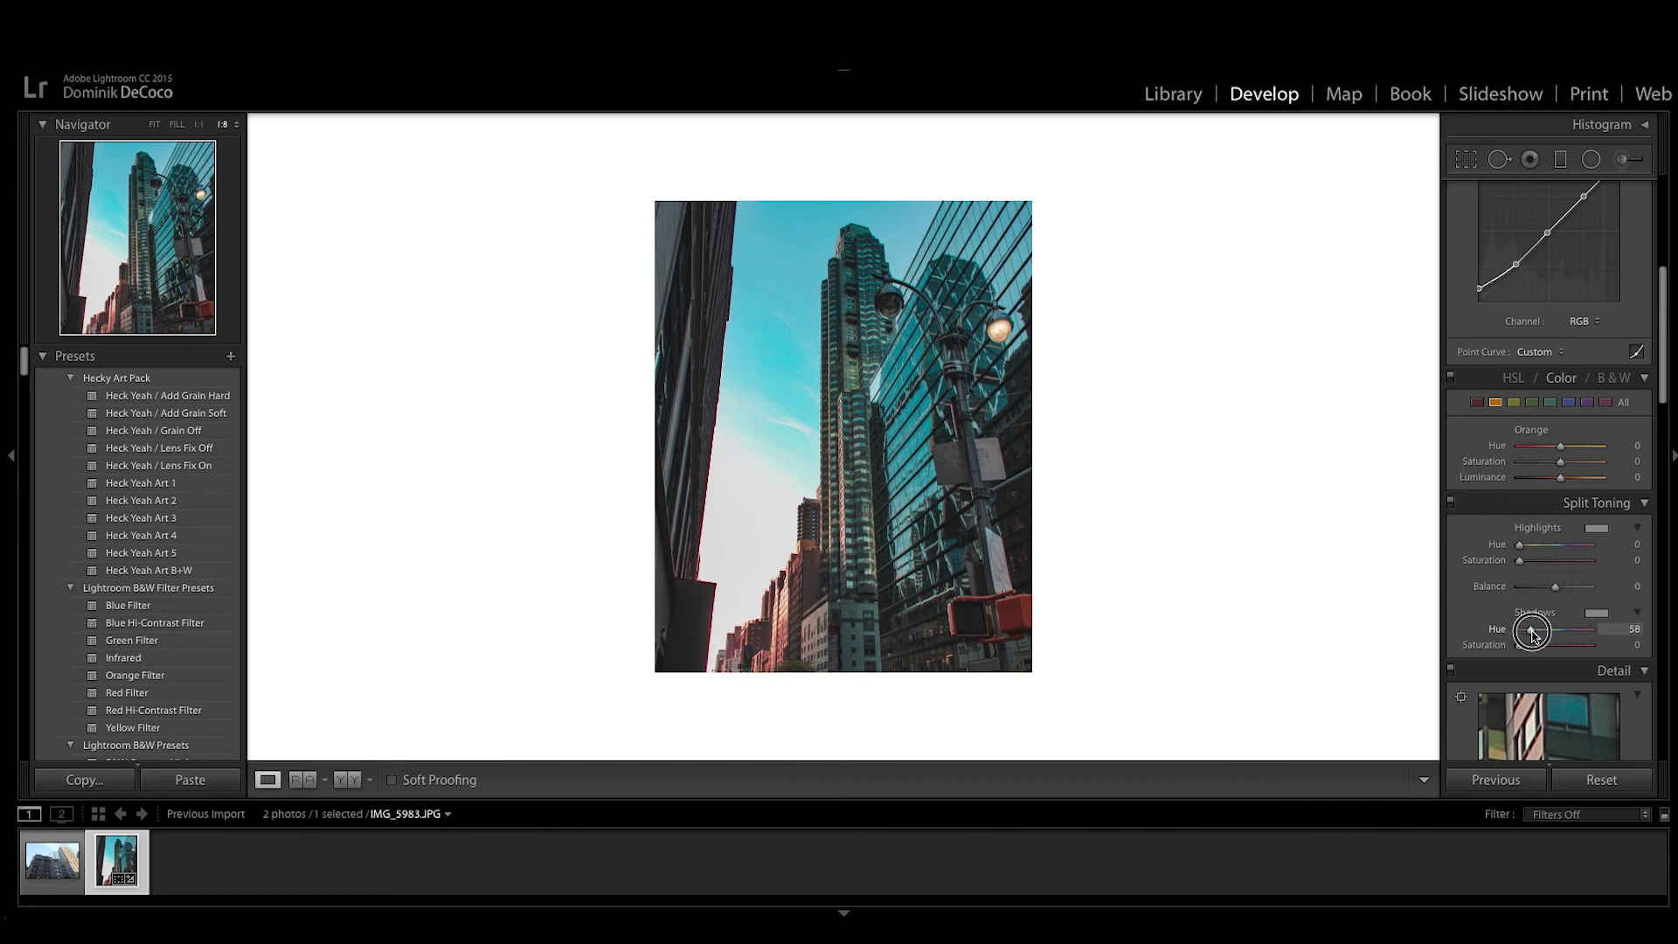
{"action": "left_click", "coordinate": [1519, 647]}
{"action": "left_click_drag", "start_coordinate": [1519, 649], "coordinate": [1528, 649]}
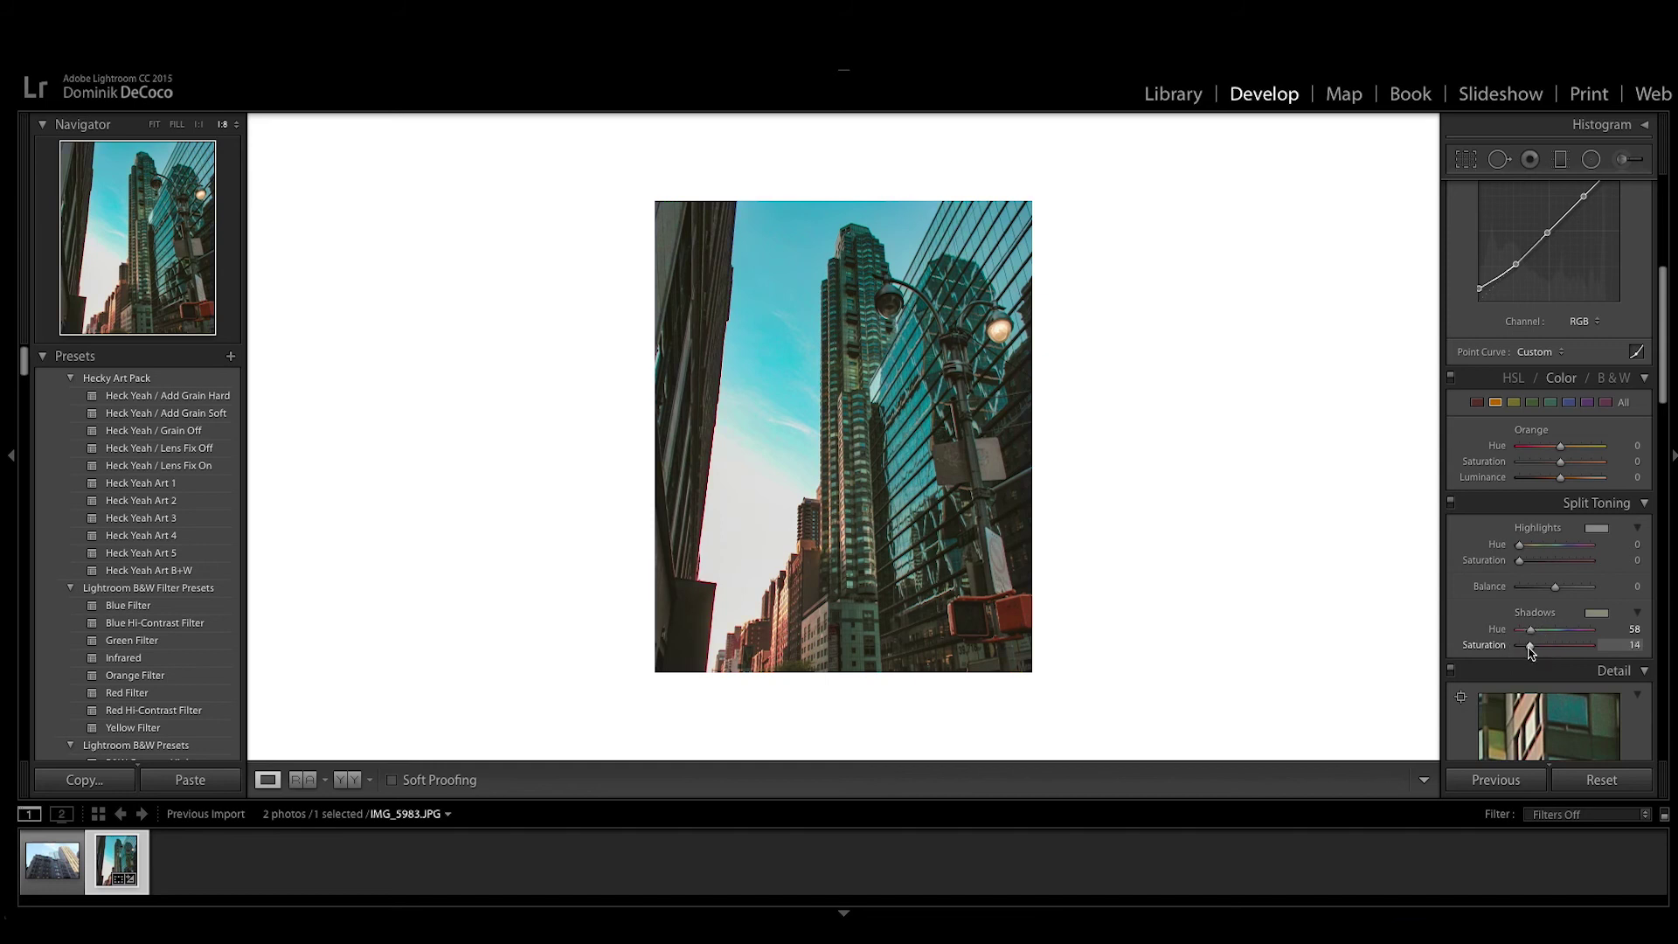
{"action": "mouse_move", "coordinate": [1520, 546]}
{"action": "left_mouse_down"}
{"action": "mouse_move", "coordinate": [1535, 547]}
{"action": "mouse_move", "coordinate": [1522, 562]}
{"action": "mouse_move", "coordinate": [1566, 549]}
{"action": "mouse_move", "coordinate": [1518, 564]}
{"action": "left_mouse_up"}
{"action": "left_click", "coordinate": [1521, 561]}
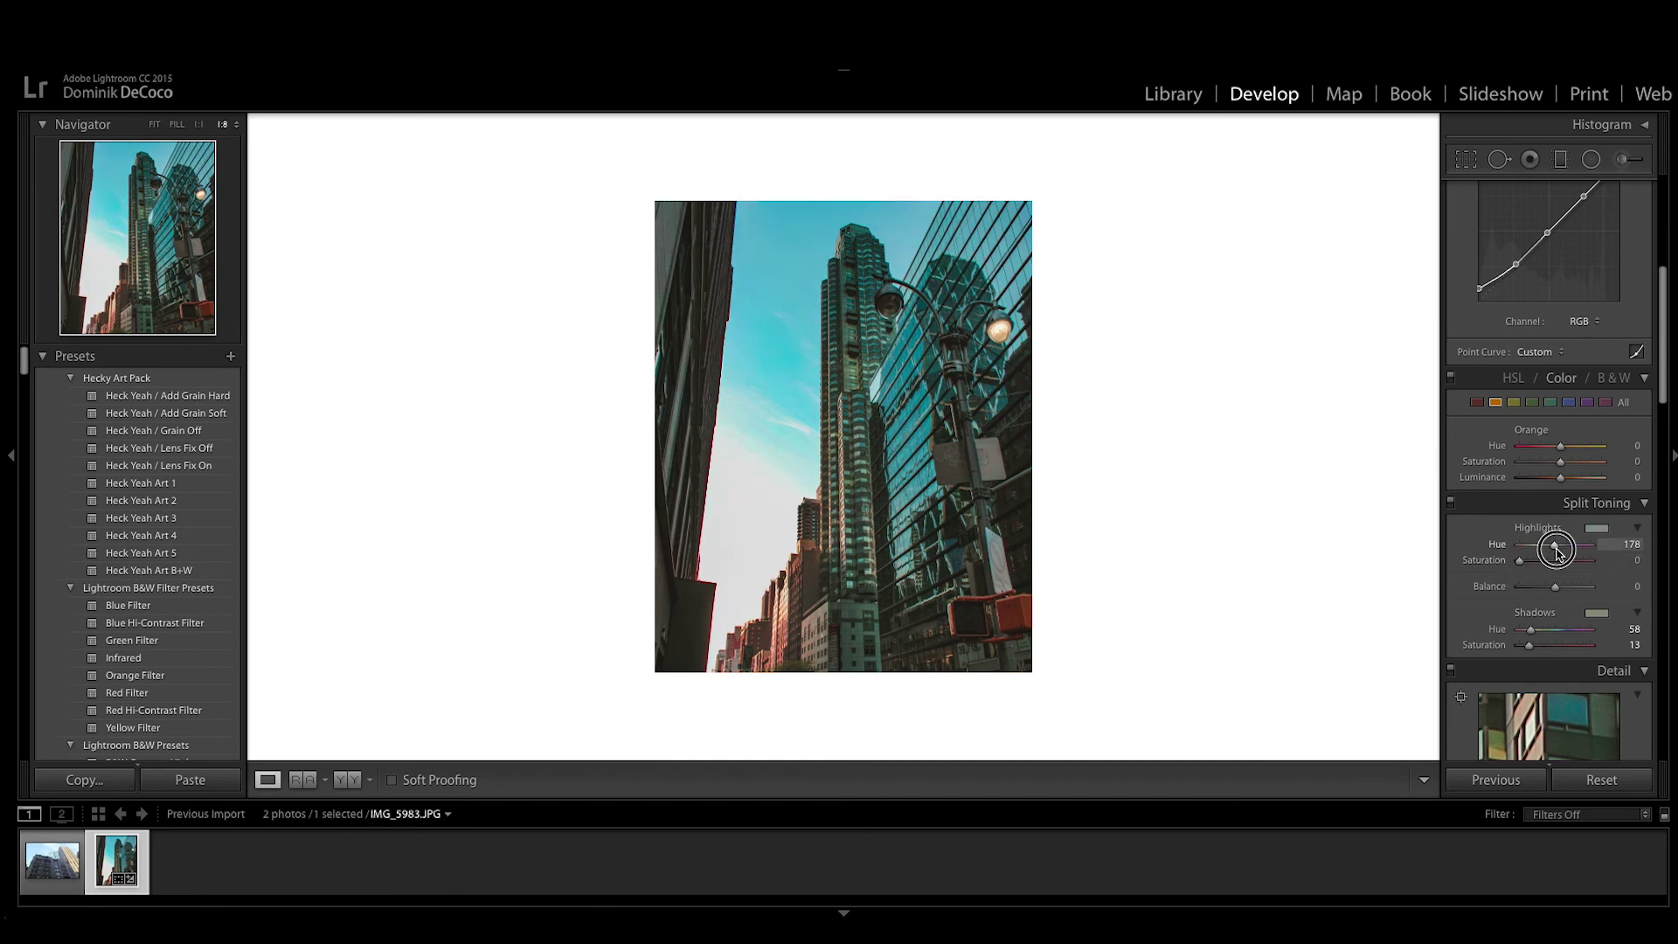
{"action": "double_click", "coordinate": [1492, 556]}
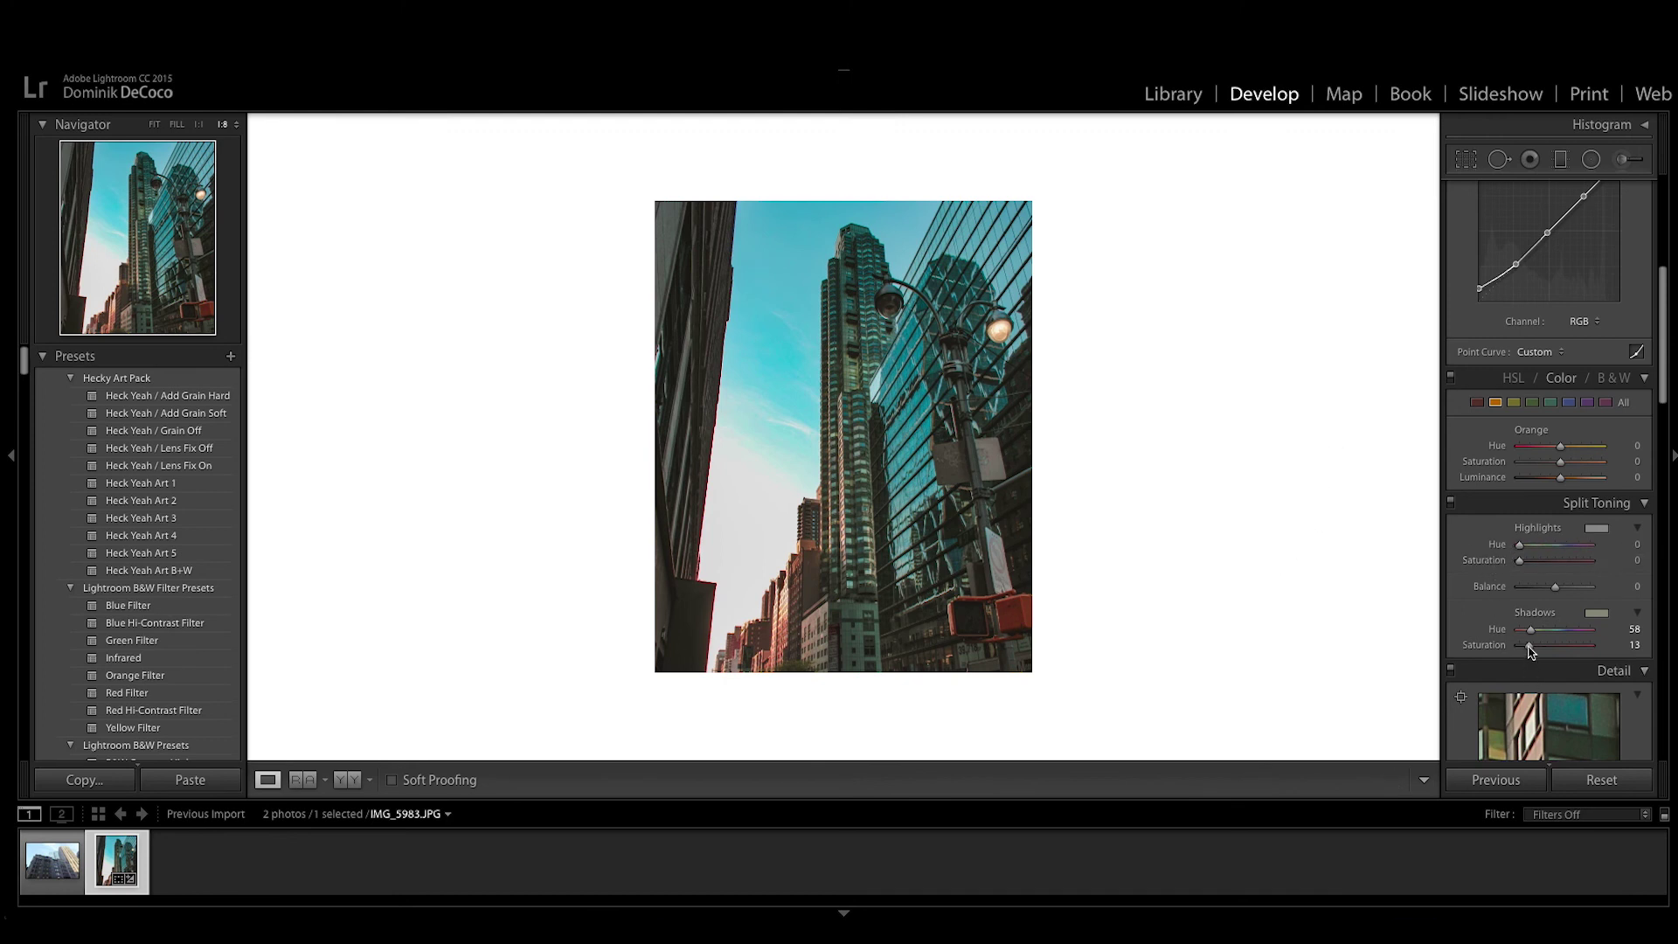
- Give the split-toning highlights a subtle warm tint and add grain with an amount of 23
{"action": "left_click_drag", "start_coordinate": [1519, 545], "coordinate": [1530, 565]}
{"action": "left_click_drag", "start_coordinate": [1661, 372], "coordinate": [1660, 664]}
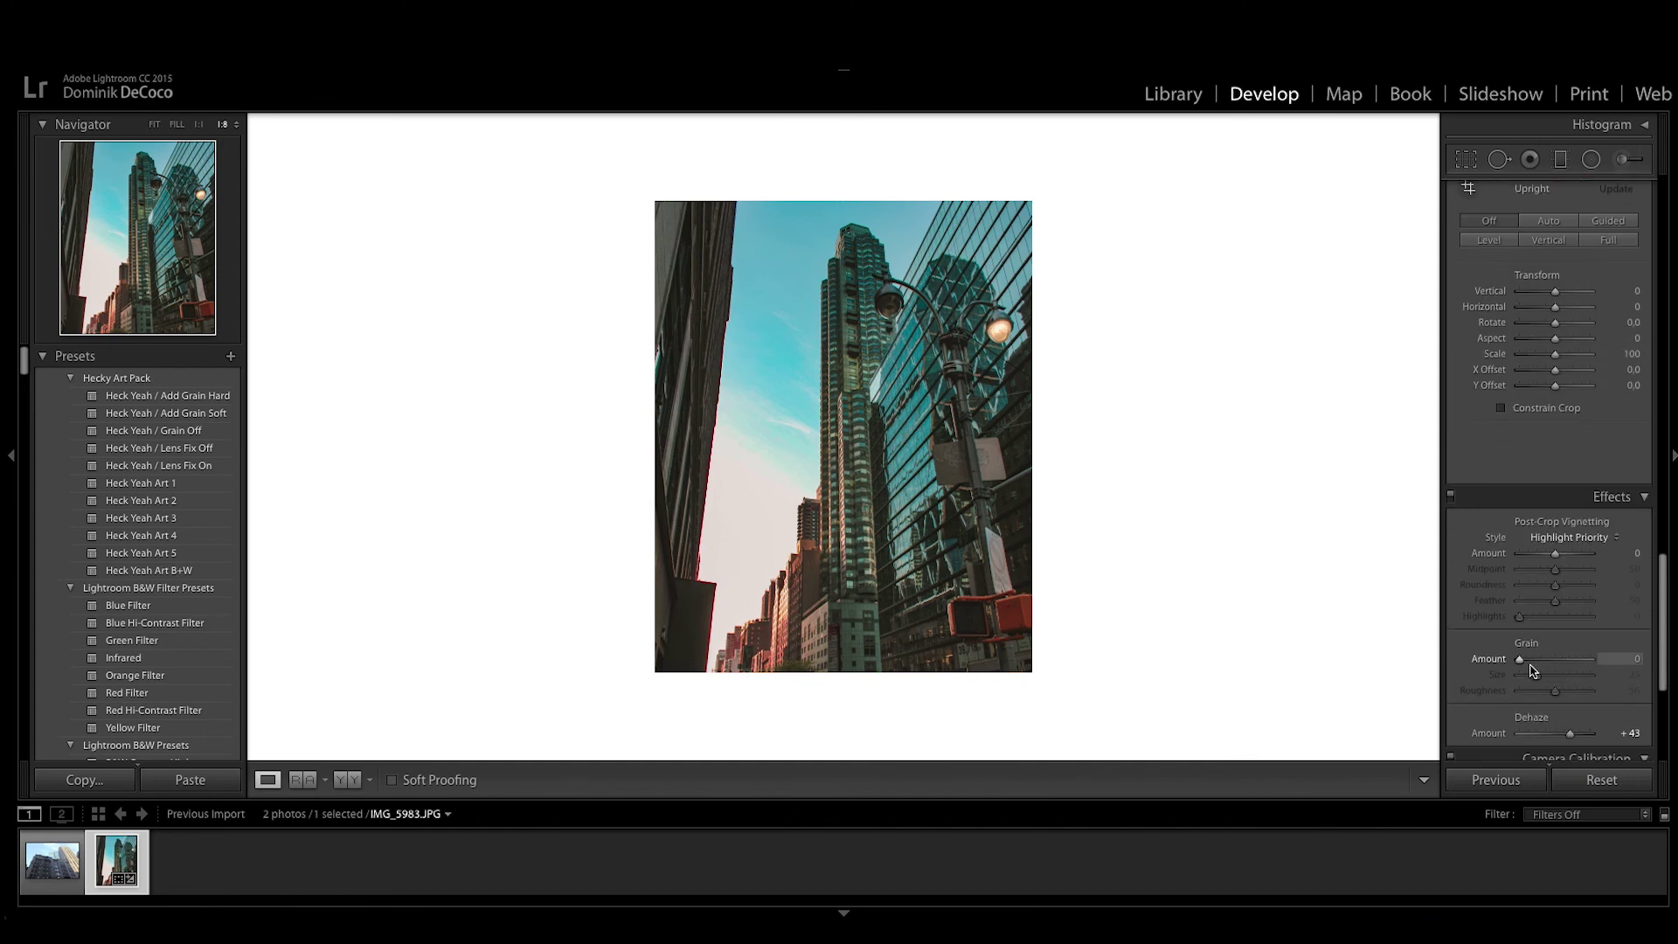
{"action": "left_click_drag", "start_coordinate": [1521, 662], "coordinate": [1538, 664]}
- Examine the grain in the sky and buildings up close and return to the whole photo
{"action": "scroll", "coordinate": [1667, 601], "scroll_direction": "down", "scroll_amount": 5}
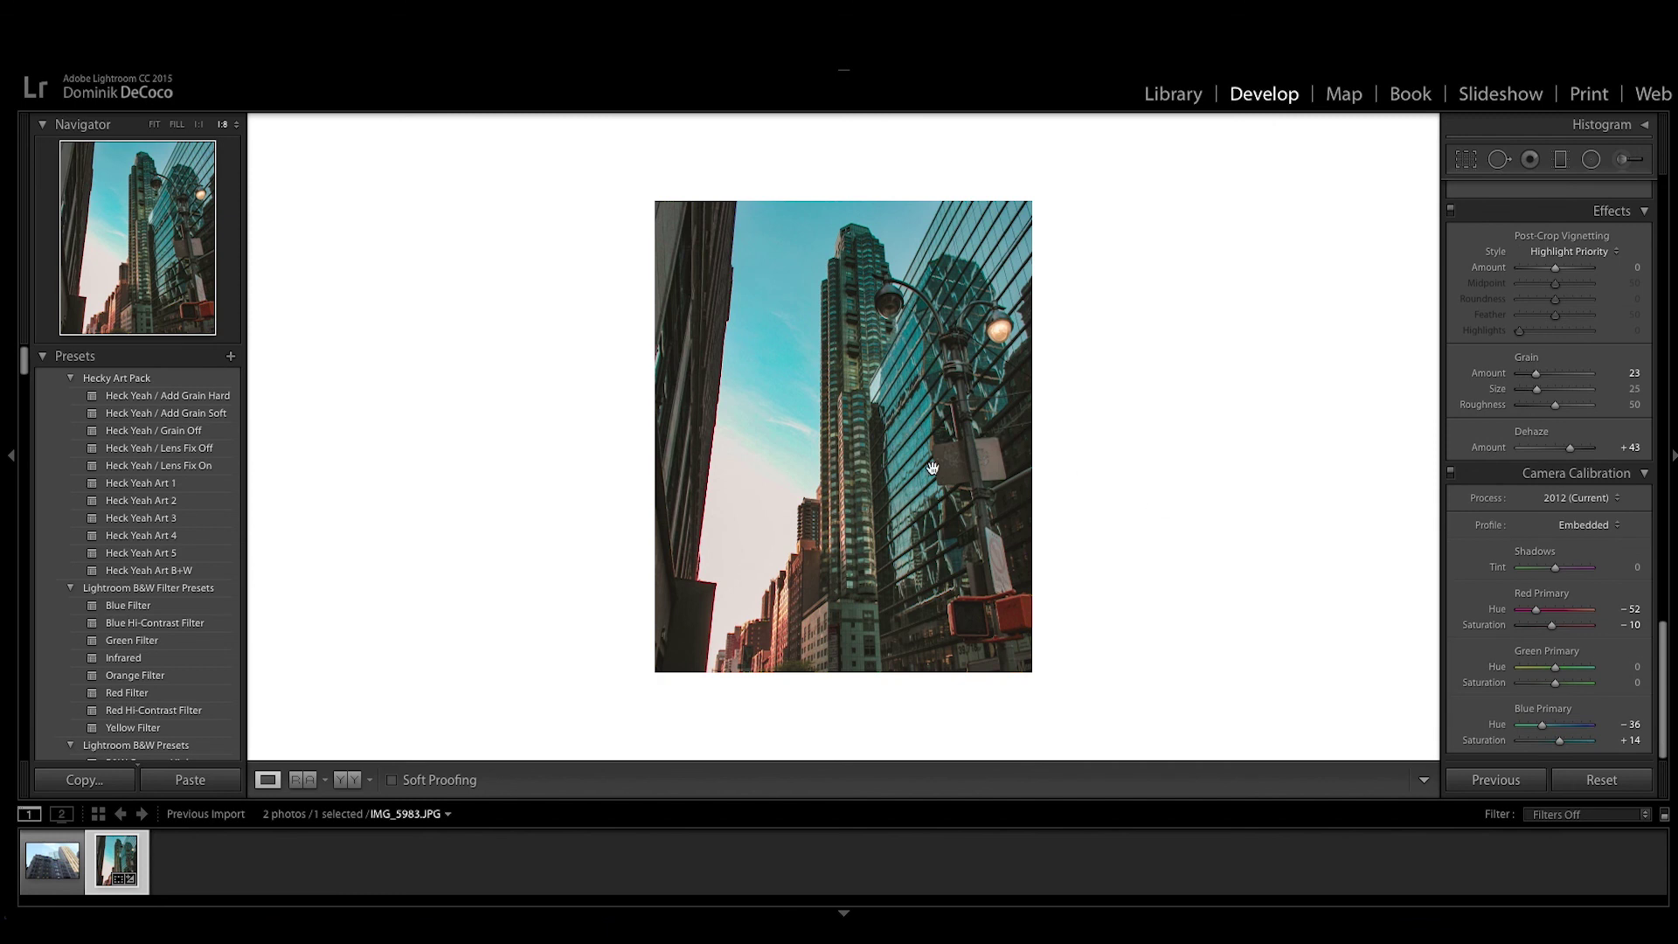
{"action": "left_click", "coordinate": [669, 413]}
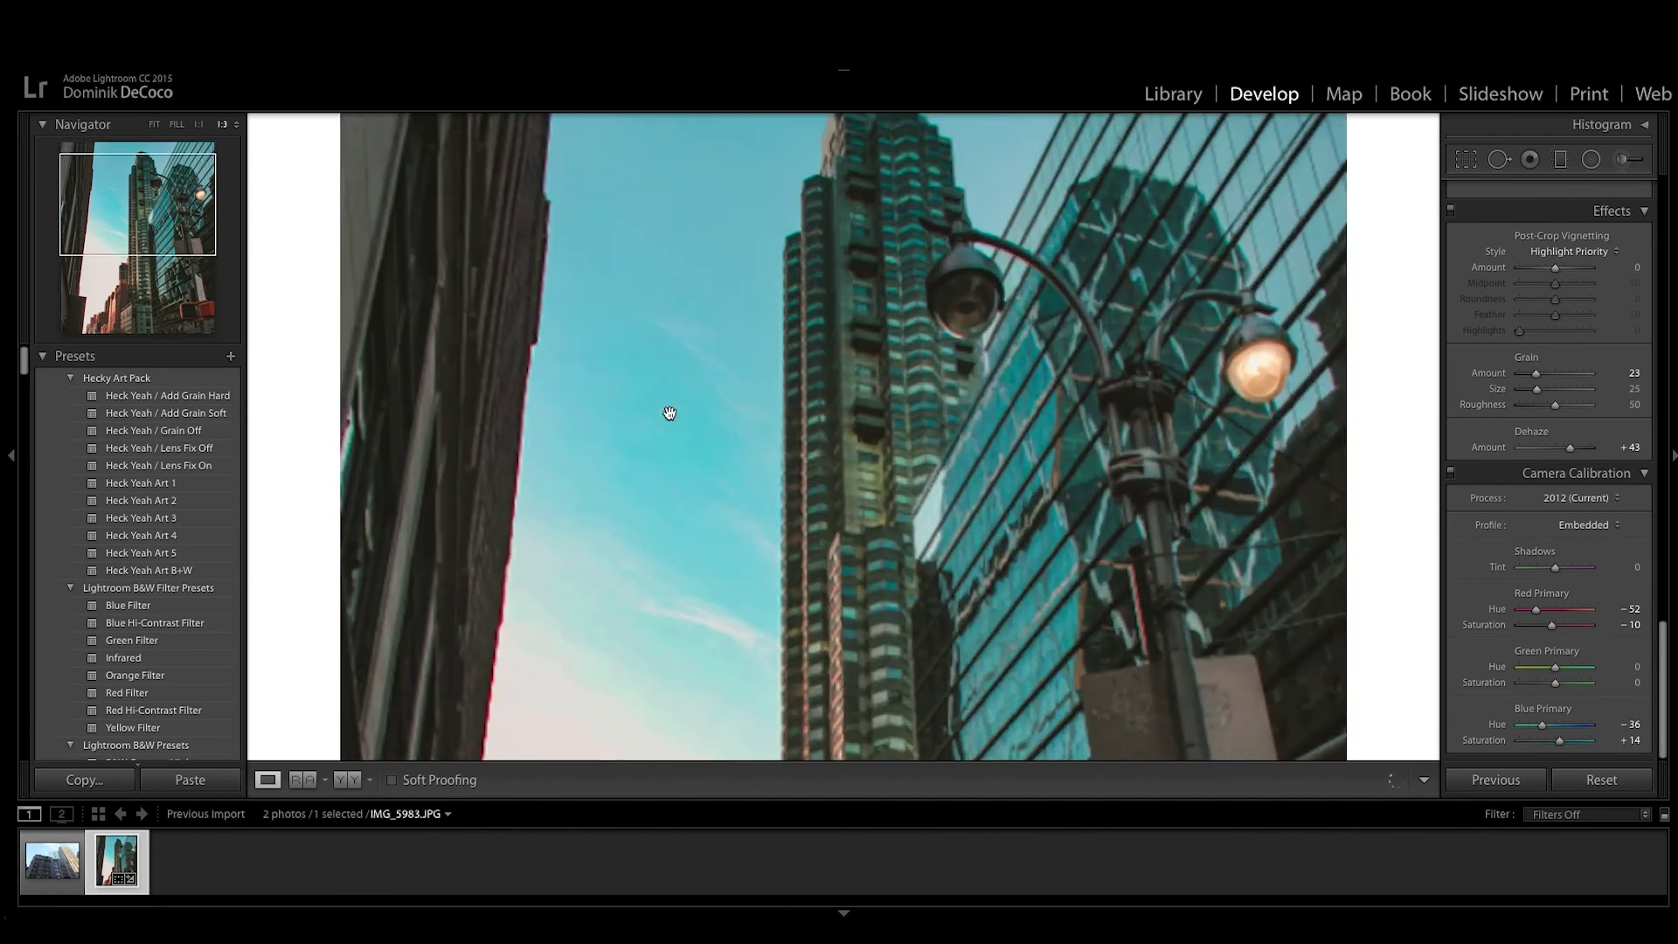
{"action": "scroll", "coordinate": [670, 413], "scroll_direction": "down", "scroll_amount": 10}
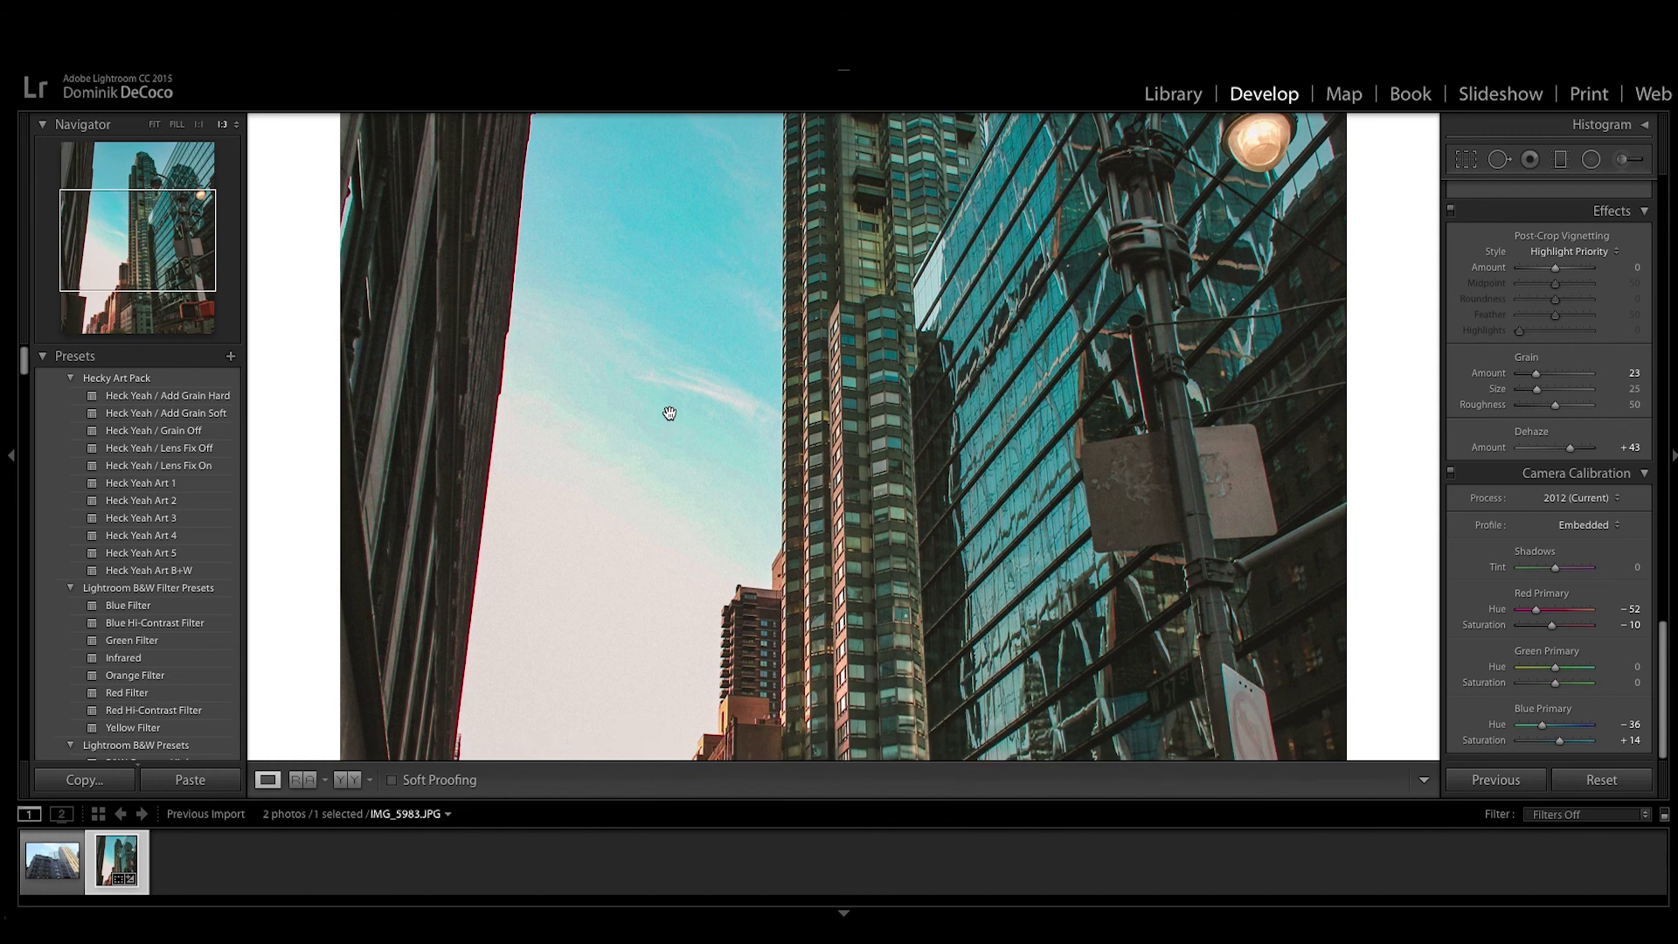
{"action": "left_click", "coordinate": [670, 414]}
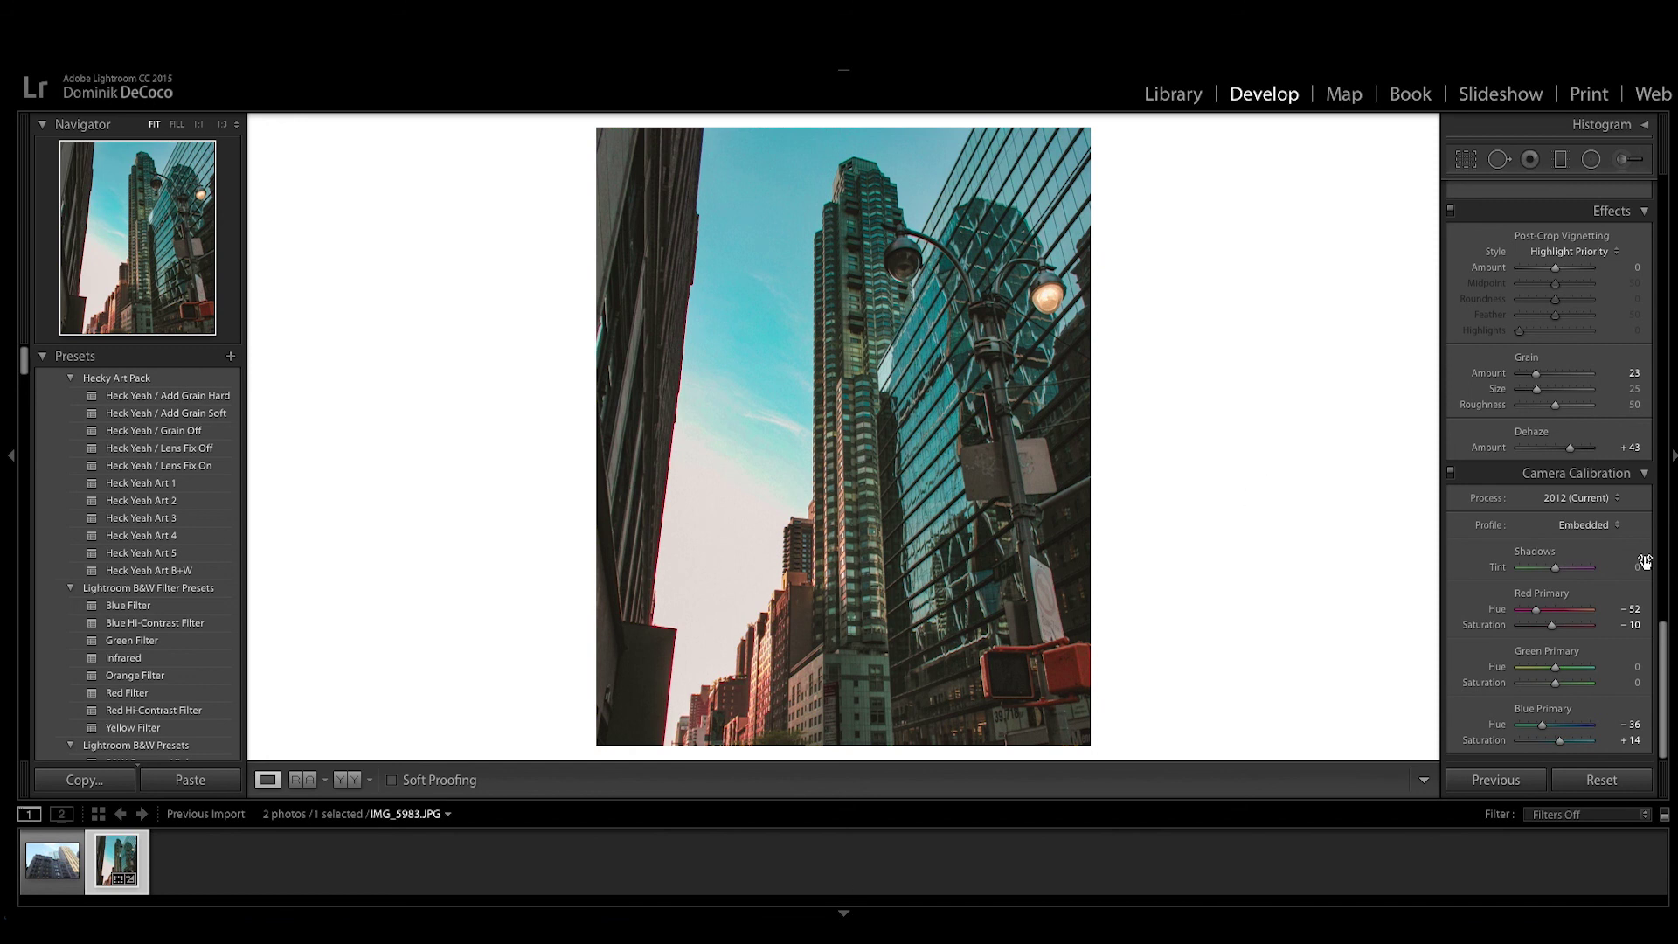
- Reset all of the photo's settings to compare the edit with the original, and undo the reset
{"action": "left_click", "coordinate": [1599, 779]}
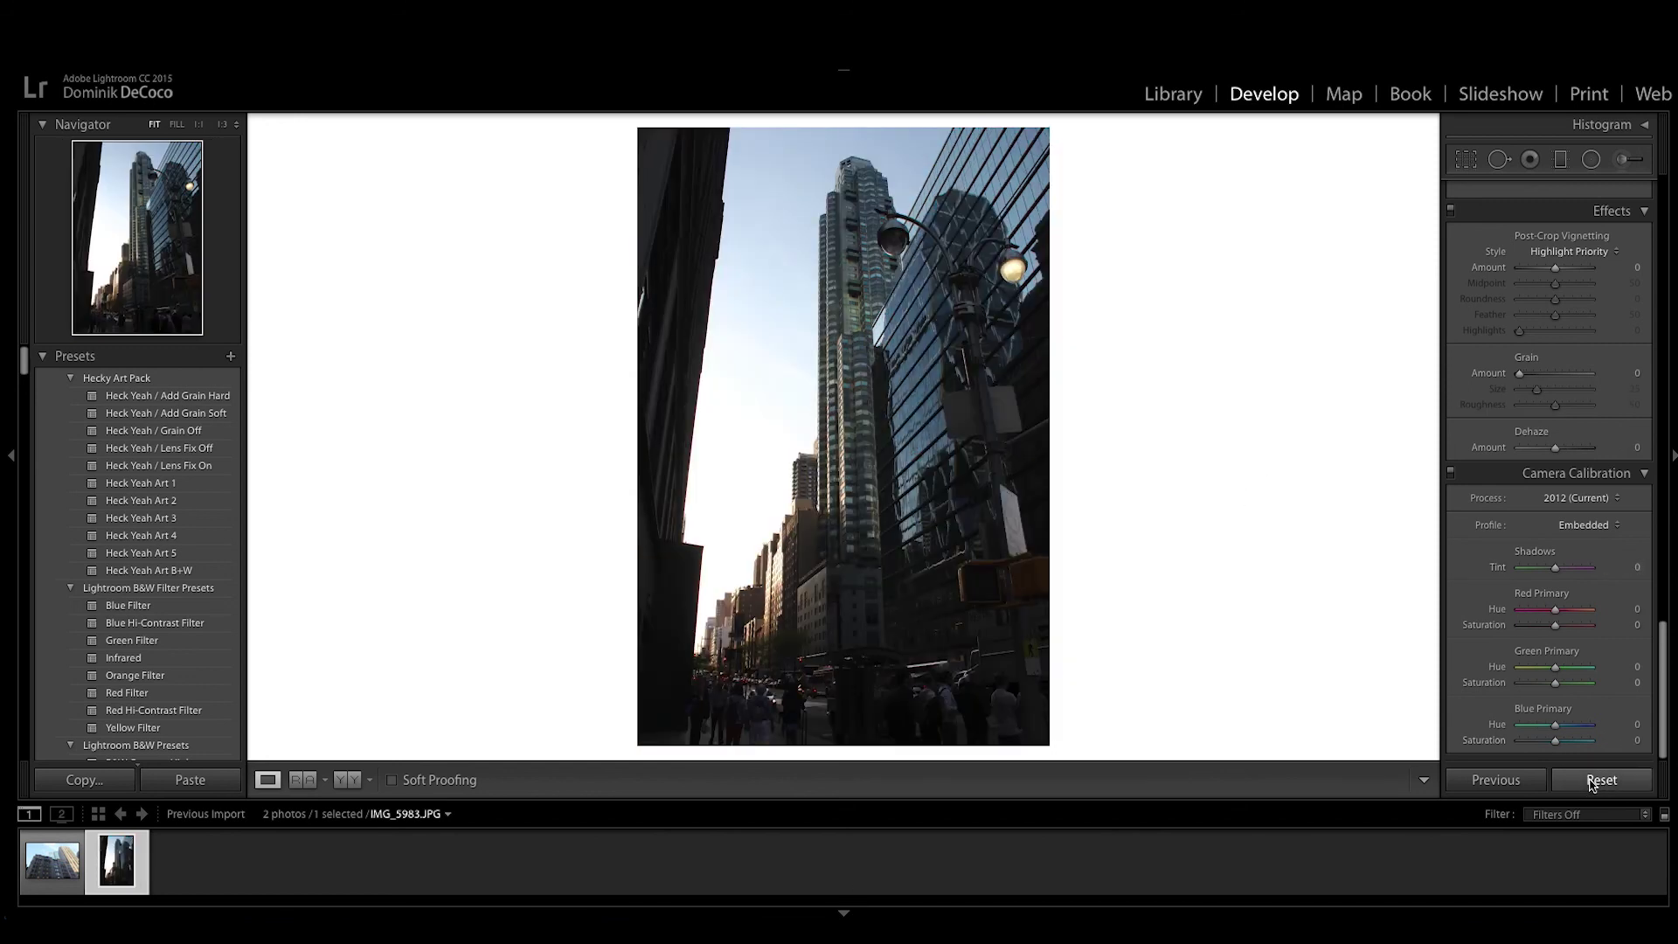
{"action": "key", "text": "ctrl+z"}
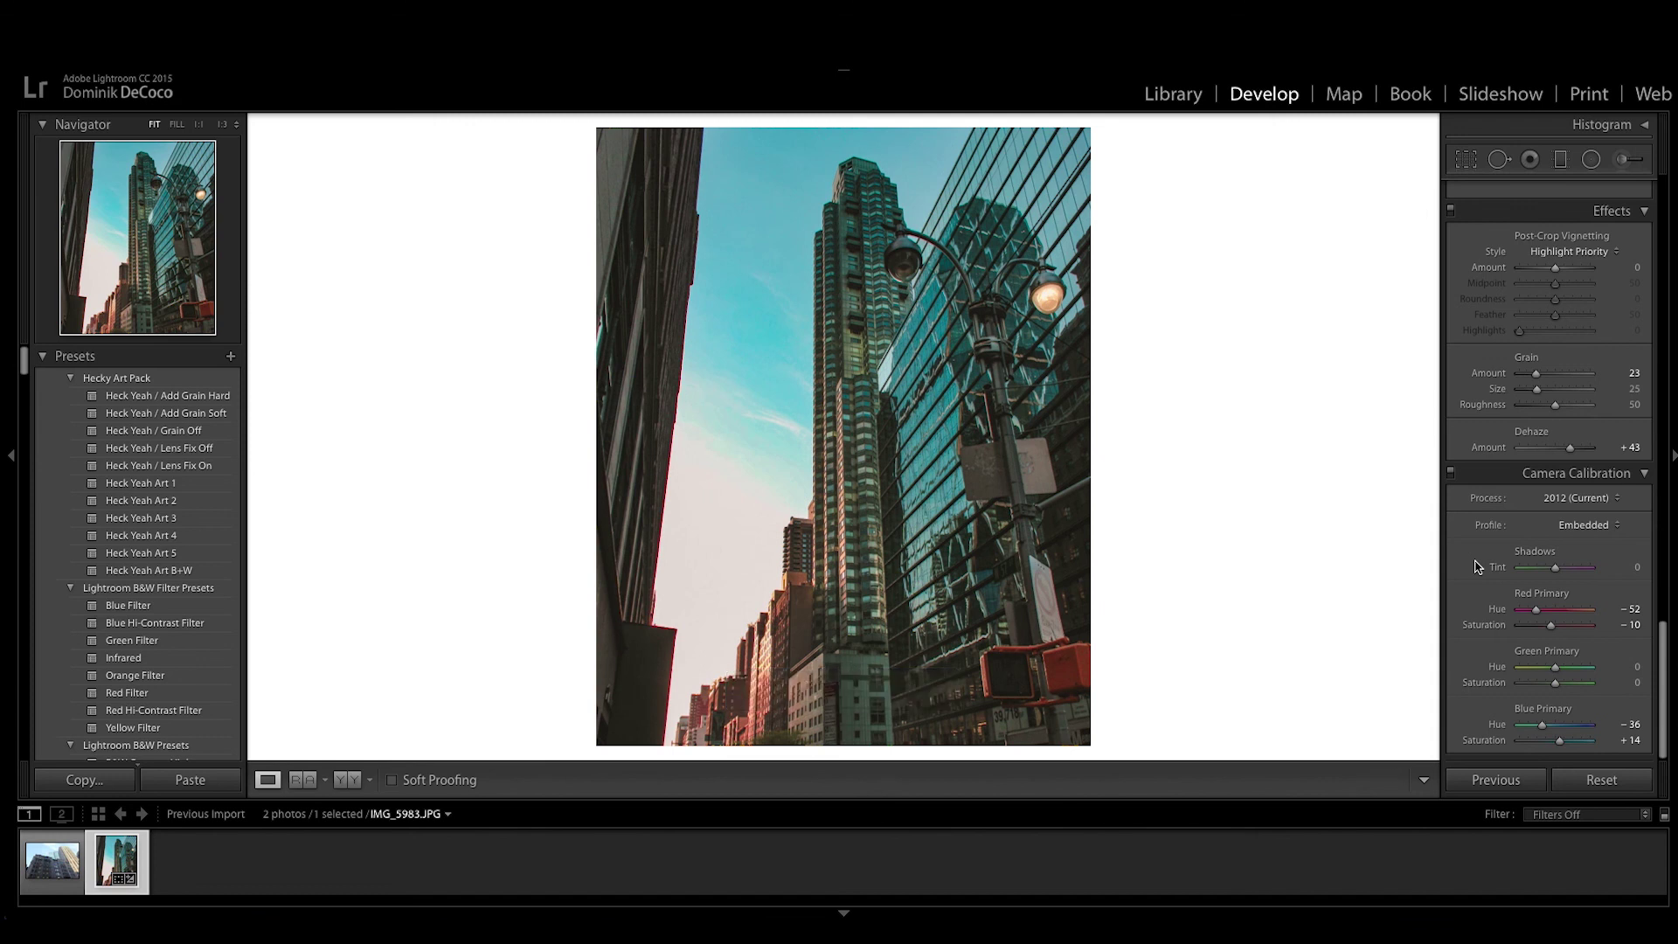
{"action": "key", "text": "ctrl+y"}
{"action": "key", "text": "ctrl+z"}
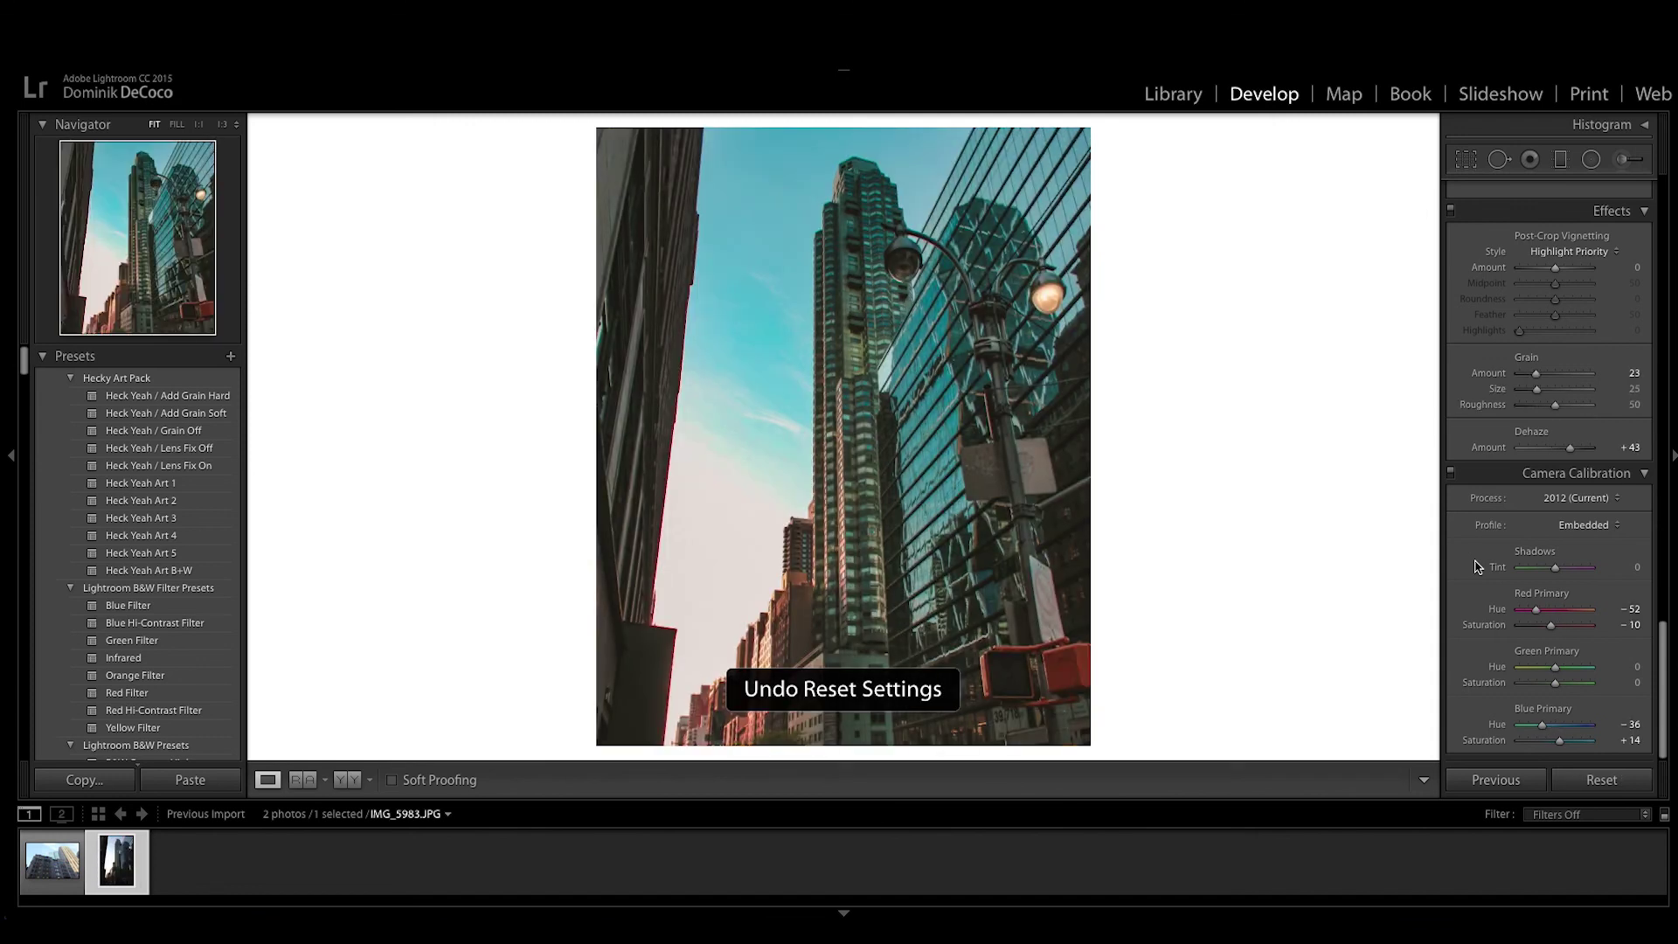